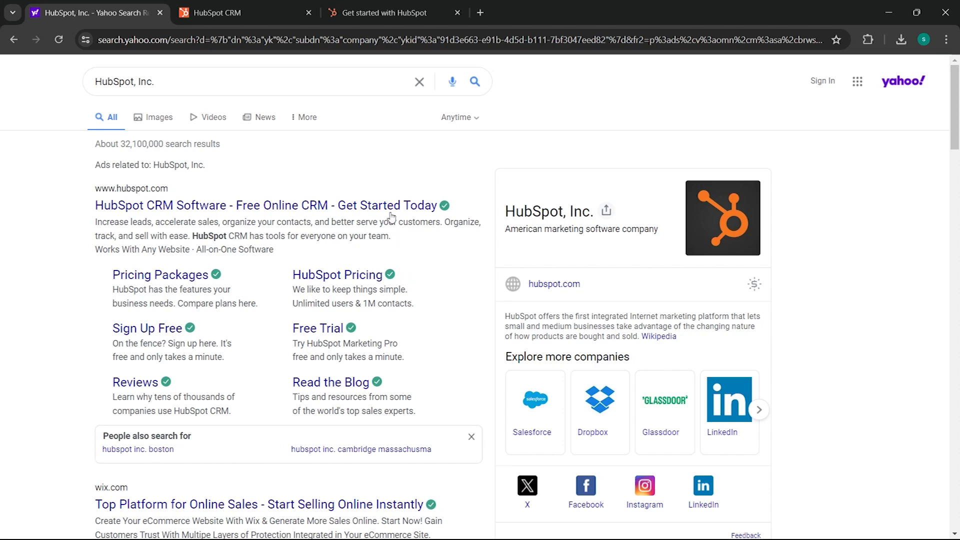
# - Switch from the Yahoo results for HubSpot, Inc. to the HubSpot CRM landing page tab
pyautogui.click(237, 15)
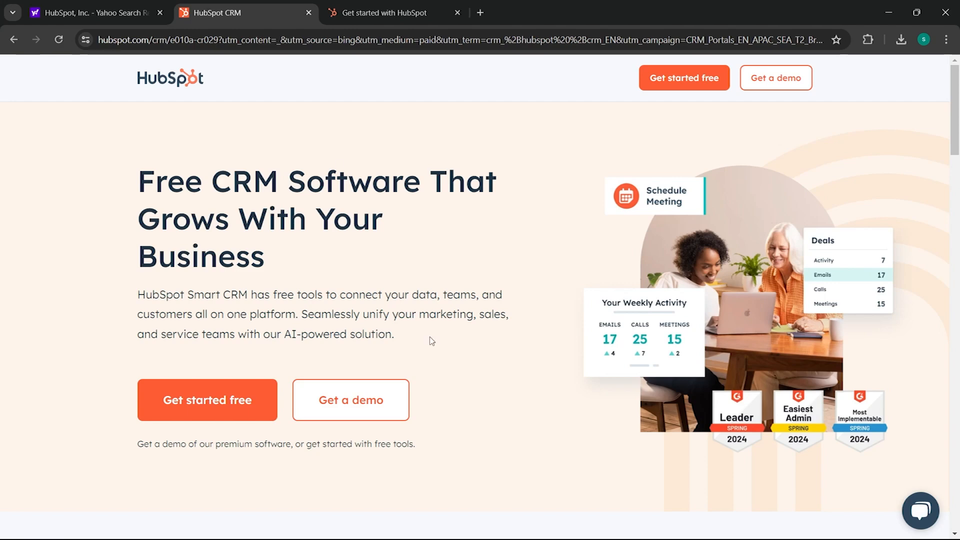
# - Read the free CRM page down to its footer, then switch to the 'Get started with HubSpot' signup tab
pyautogui.scroll(-2, 456, 341)
pyautogui.scroll(-6, 456, 339)
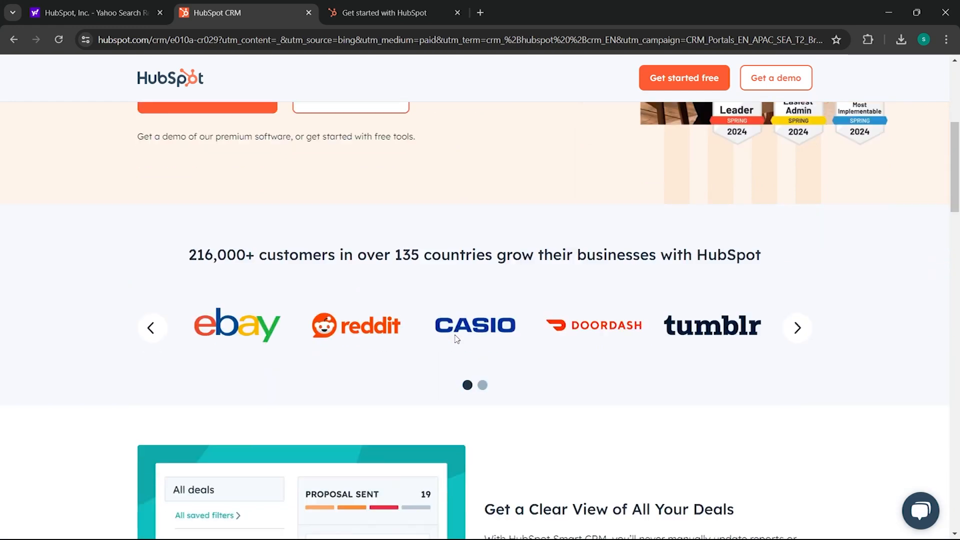
pyautogui.scroll(-1, 456, 336)
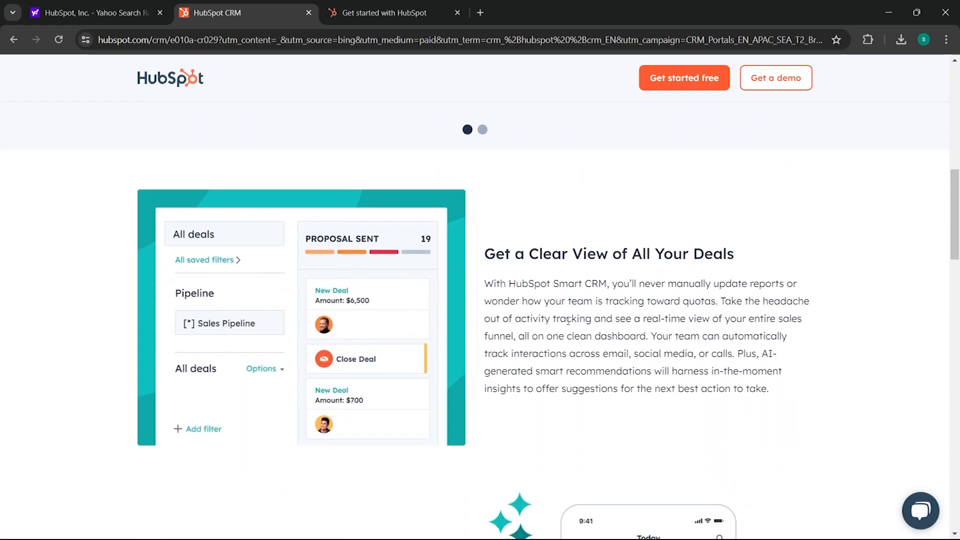
pyautogui.scroll(-6, 566, 316)
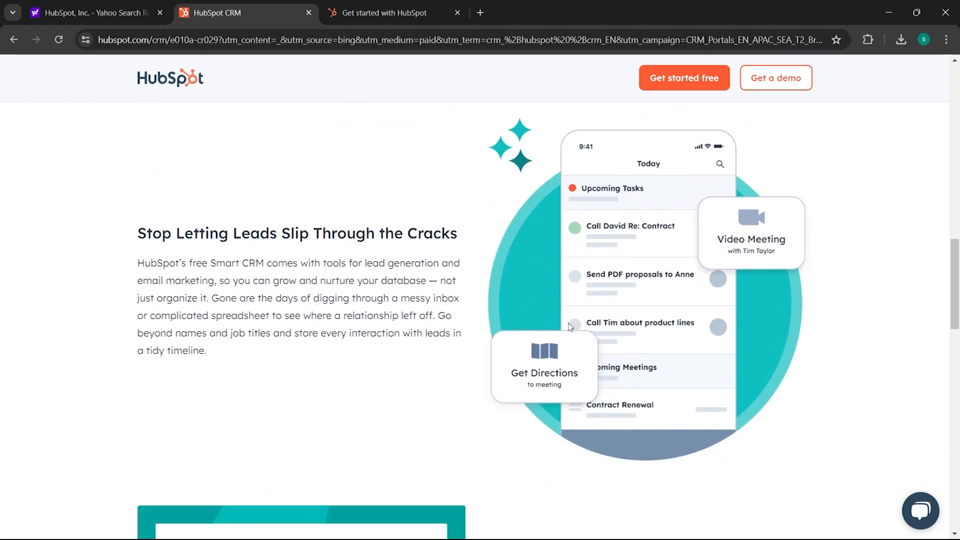
pyautogui.scroll(-1, 570, 327)
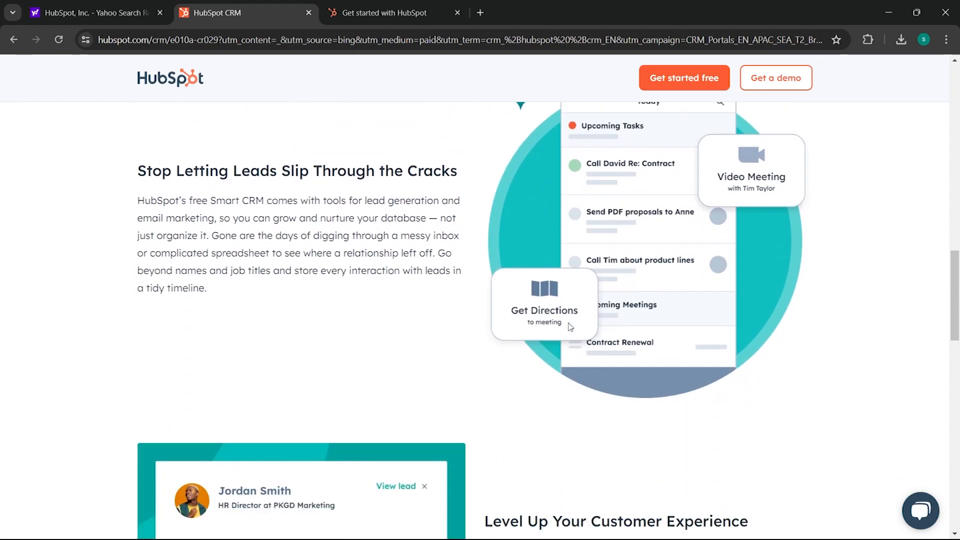
pyautogui.scroll(-3, 569, 326)
pyautogui.scroll(-3, 570, 326)
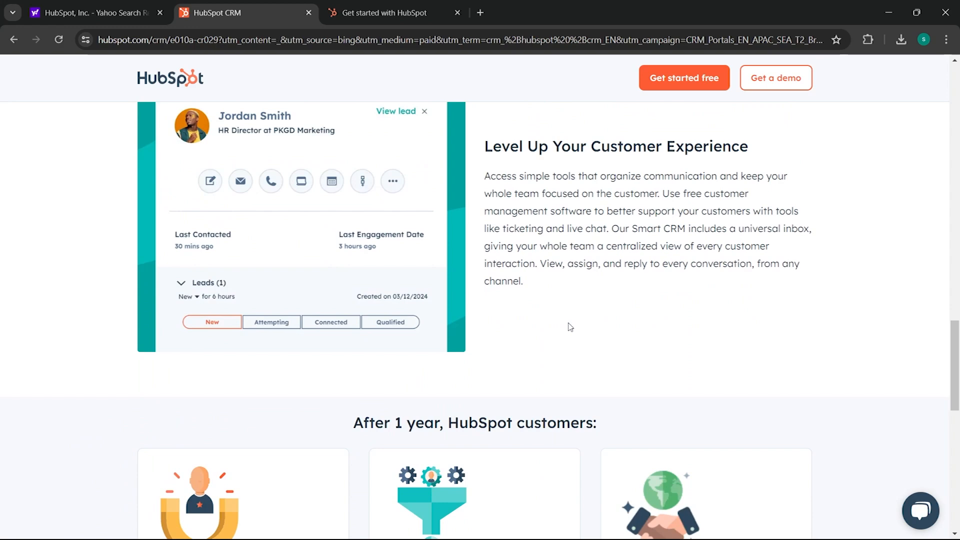
pyautogui.scroll(-2, 575, 349)
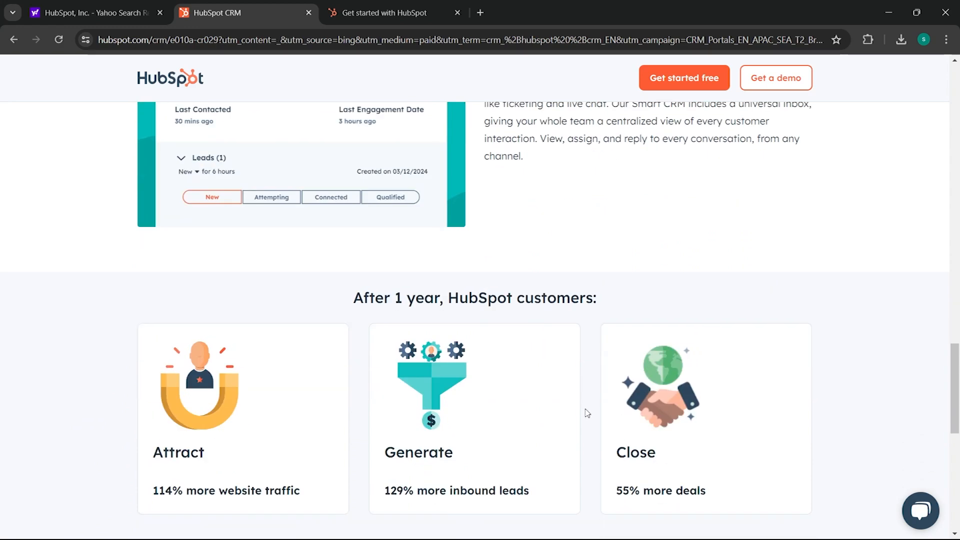
pyautogui.scroll(-5, 656, 491)
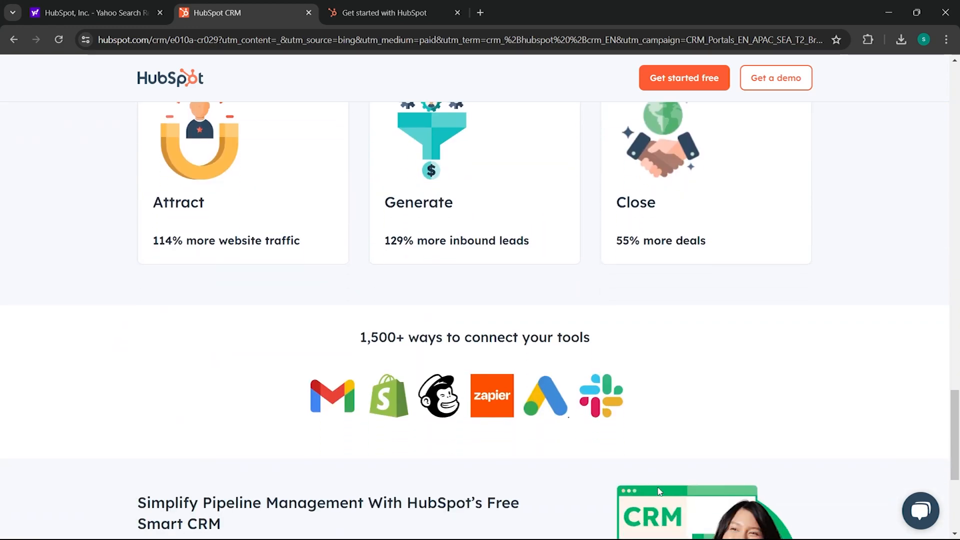
pyautogui.scroll(-3, 659, 491)
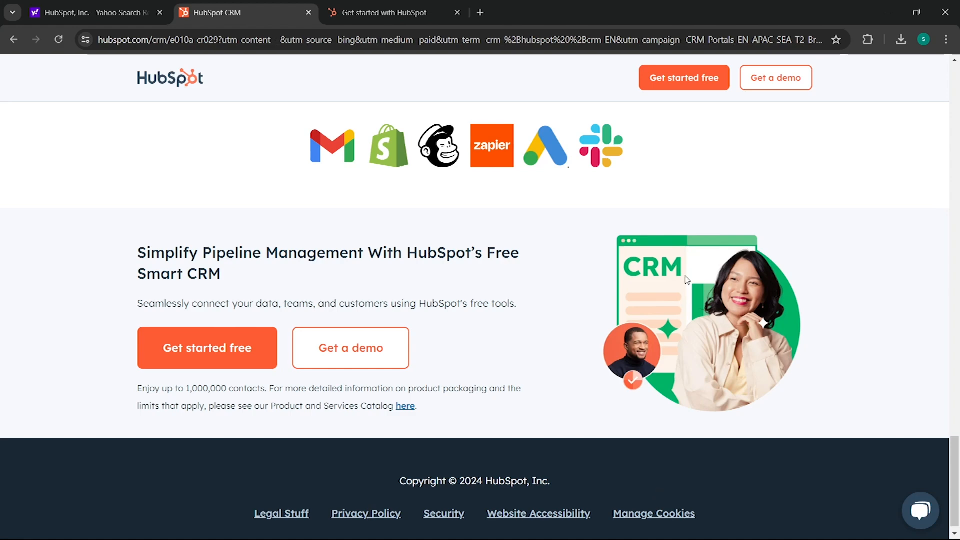
pyautogui.click(421, 7)
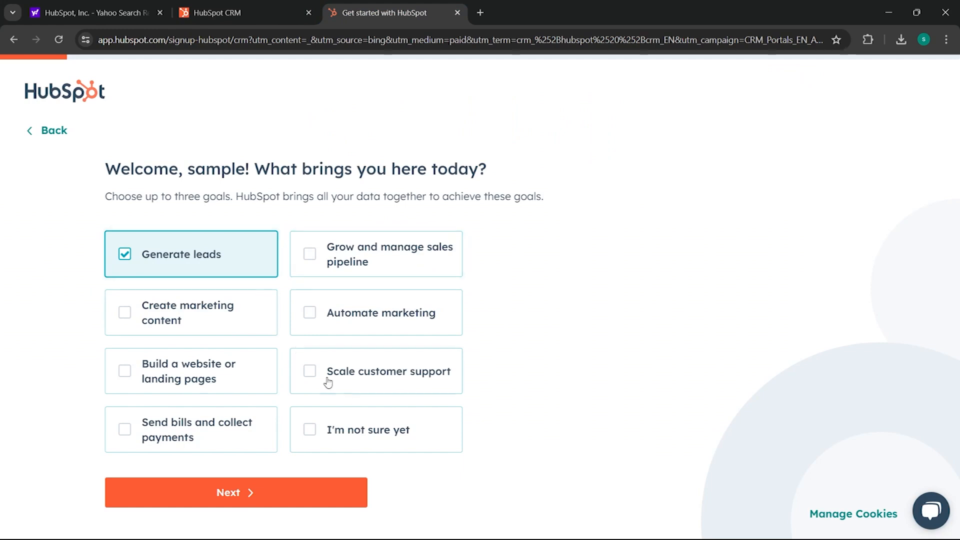
# - Keep Generate leads as the only goal and pick Marketing and Advertising as the industry
pyautogui.click(319, 258)
pyautogui.click(317, 256)
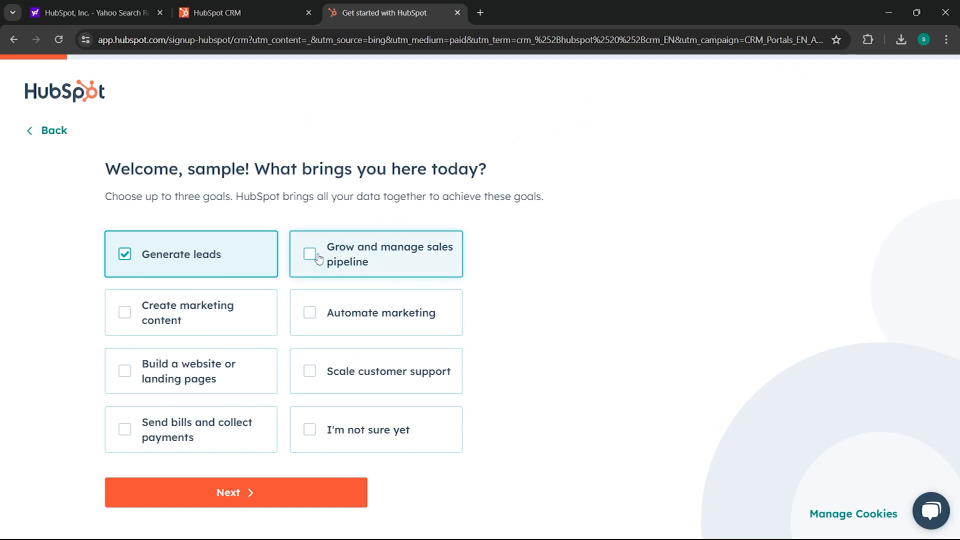
pyautogui.click(306, 500)
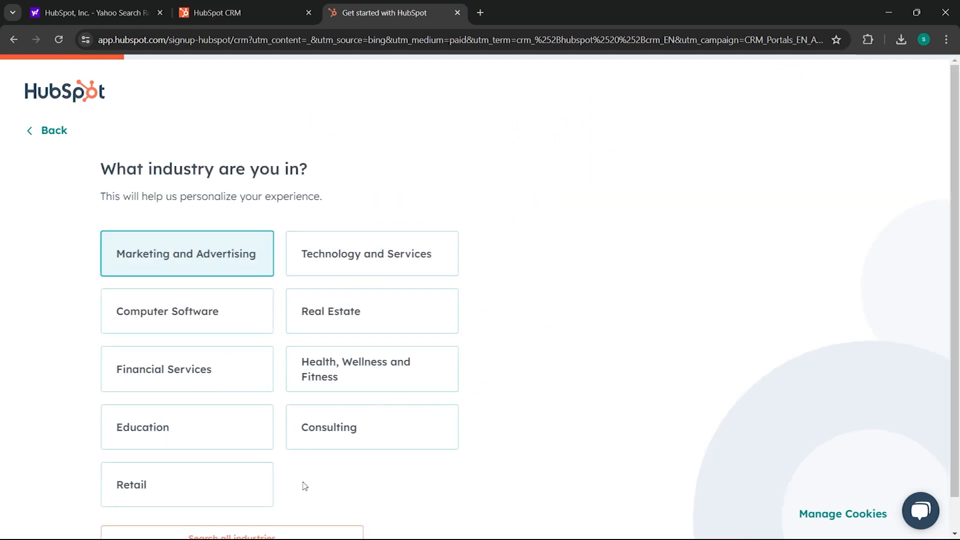
pyautogui.scroll(-1, 247, 497)
pyautogui.click(247, 498)
pyautogui.click(186, 231)
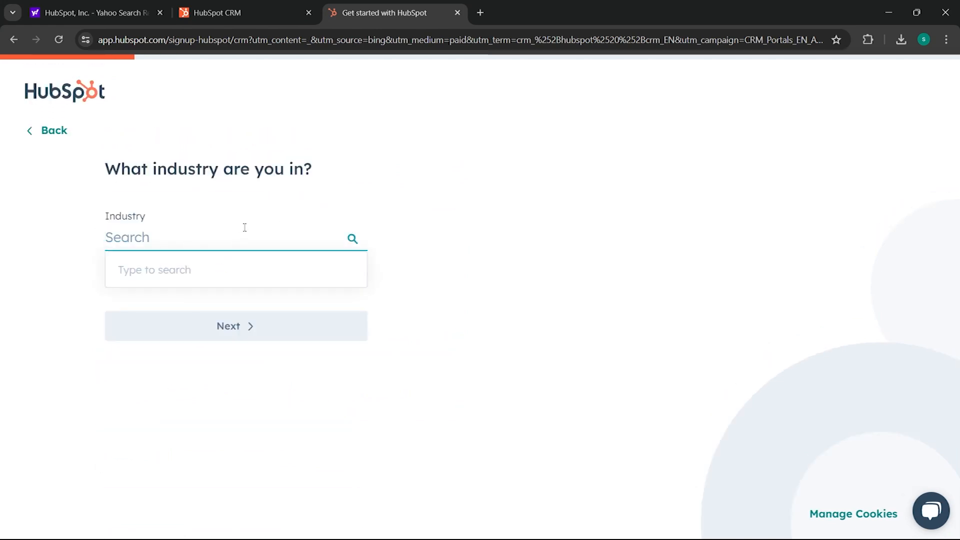
pyautogui.write('mar')
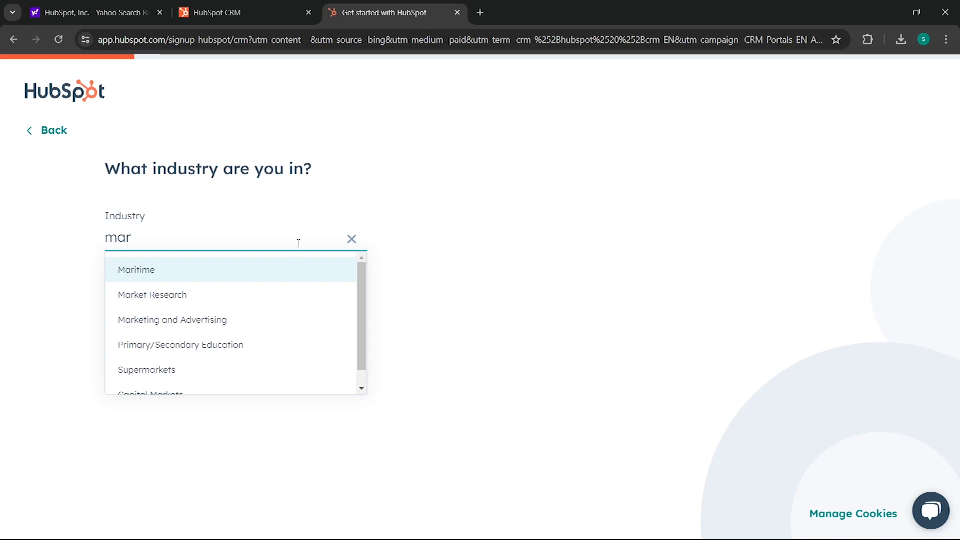
pyautogui.click(251, 326)
# - Answer that only you will use HubSpot, with the Owner role
pyautogui.click(253, 335)
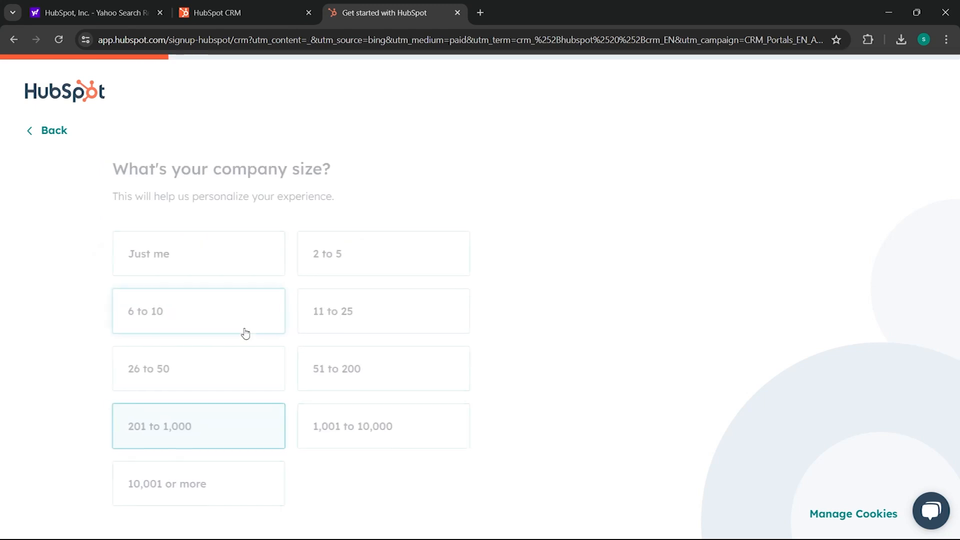
pyautogui.click(186, 273)
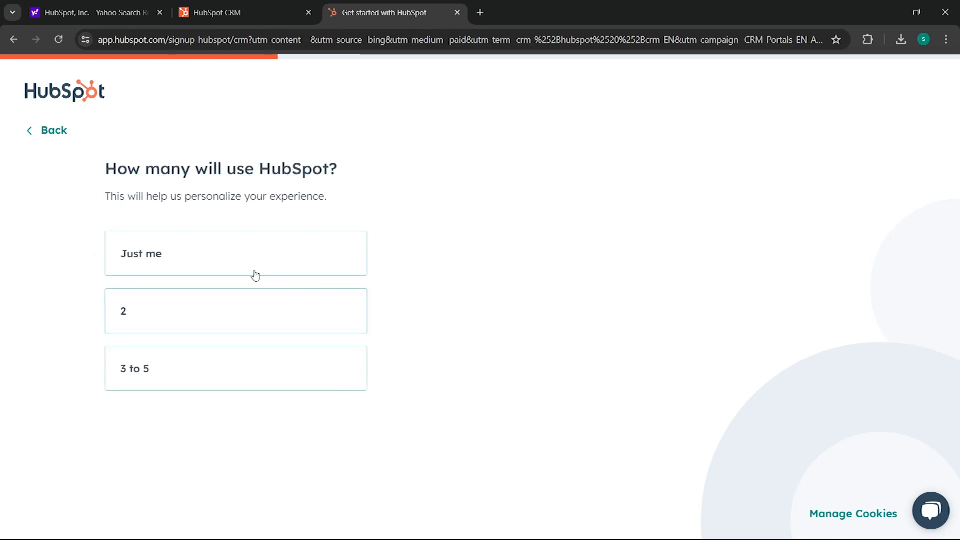
pyautogui.click(195, 262)
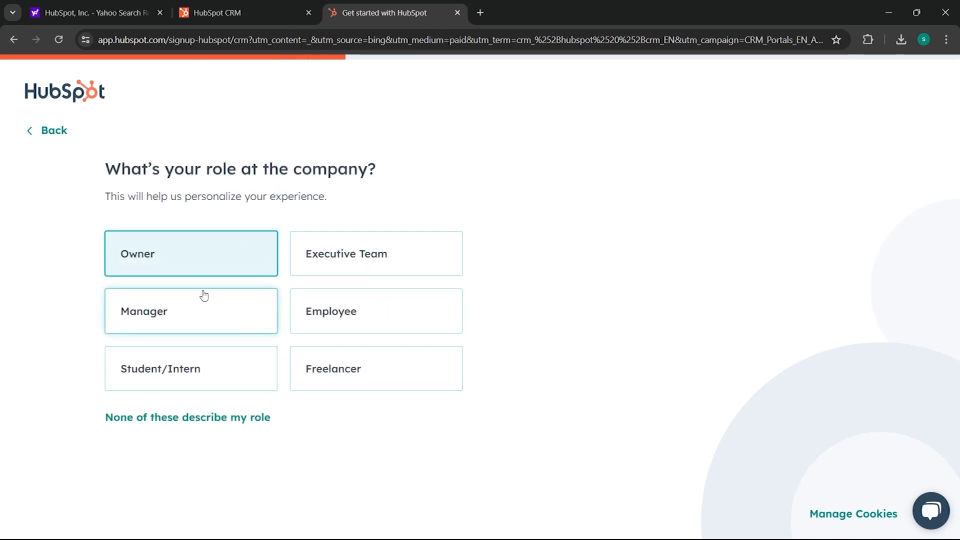
pyautogui.click(238, 263)
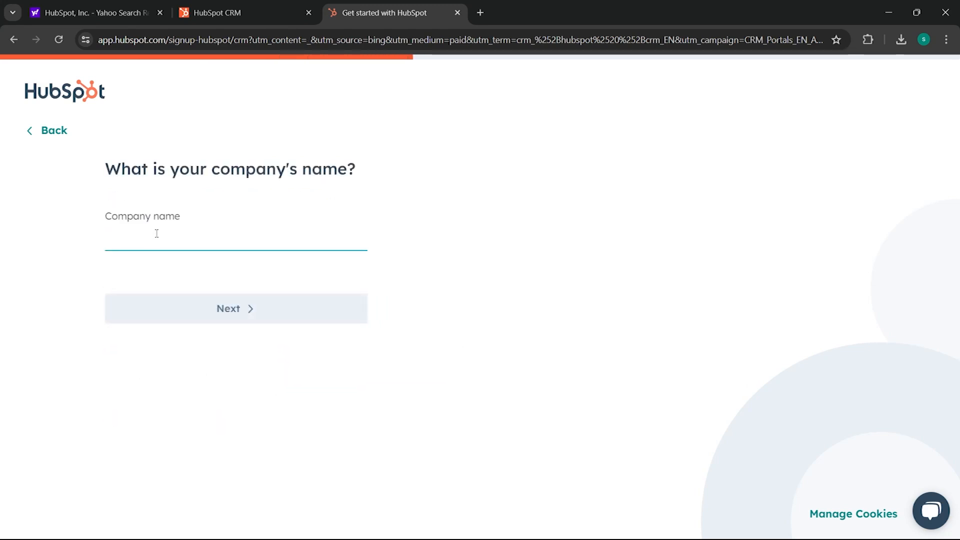
# - Enter company name 'Web Sample' and website sample.com, then create the account with United States hosting
pyautogui.write('Web Sample')
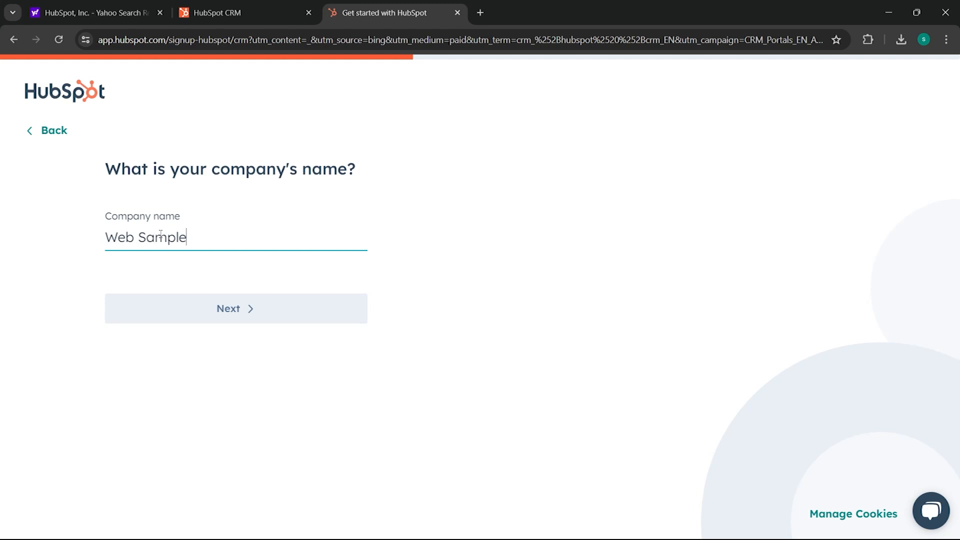
pyautogui.click(257, 307)
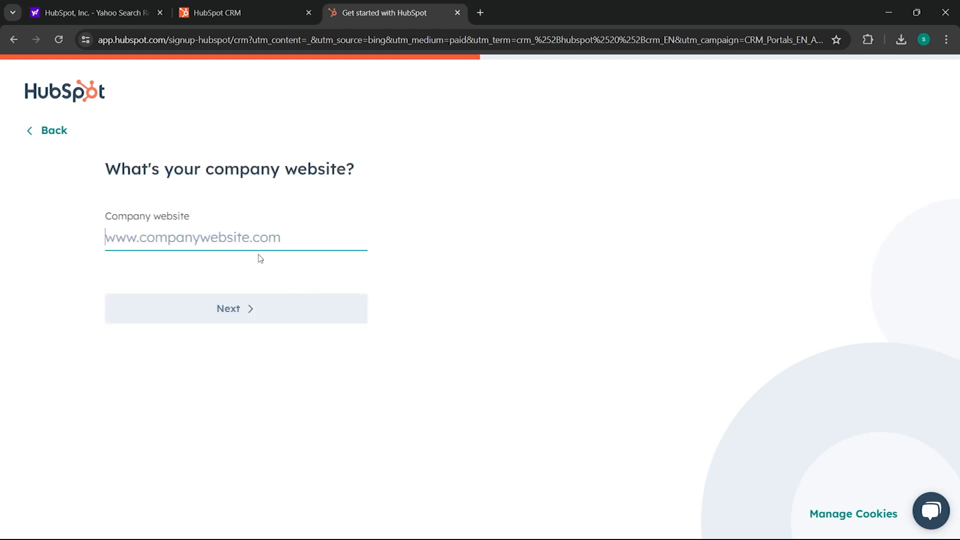
pyautogui.write('sam')
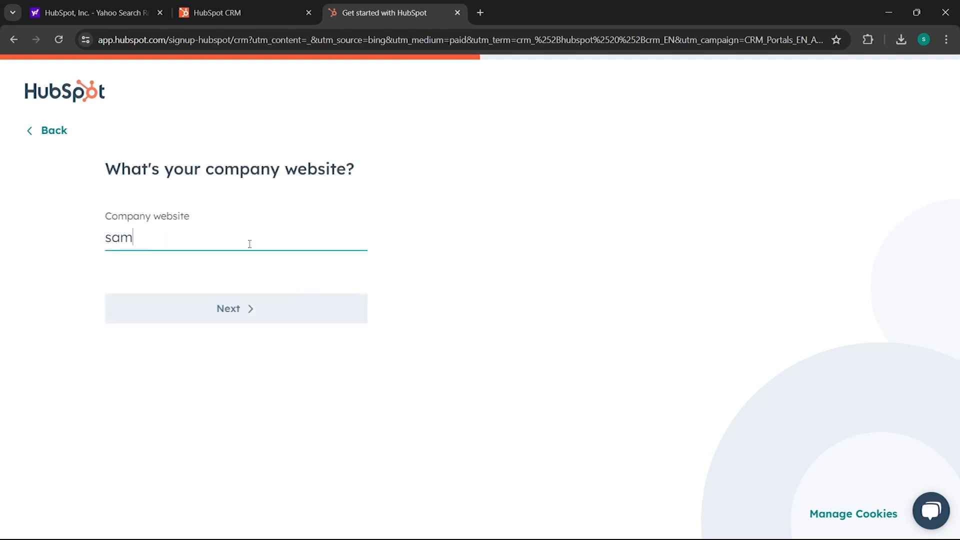
pyautogui.write('ple.com')
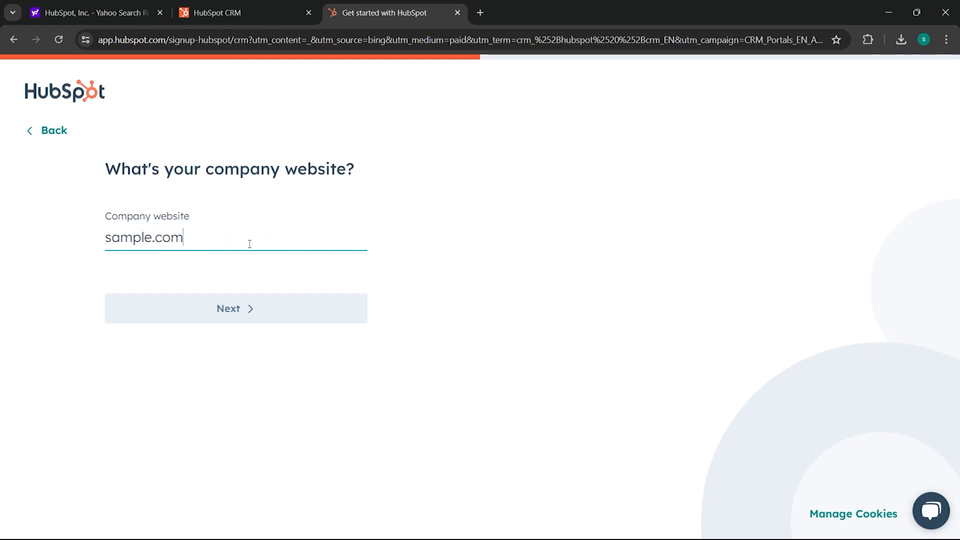
pyautogui.click(263, 312)
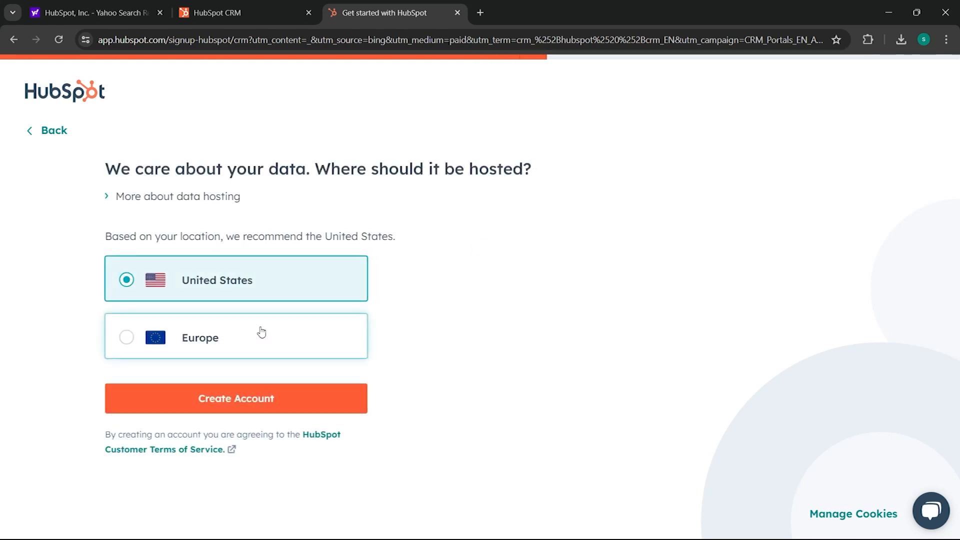
pyautogui.click(267, 398)
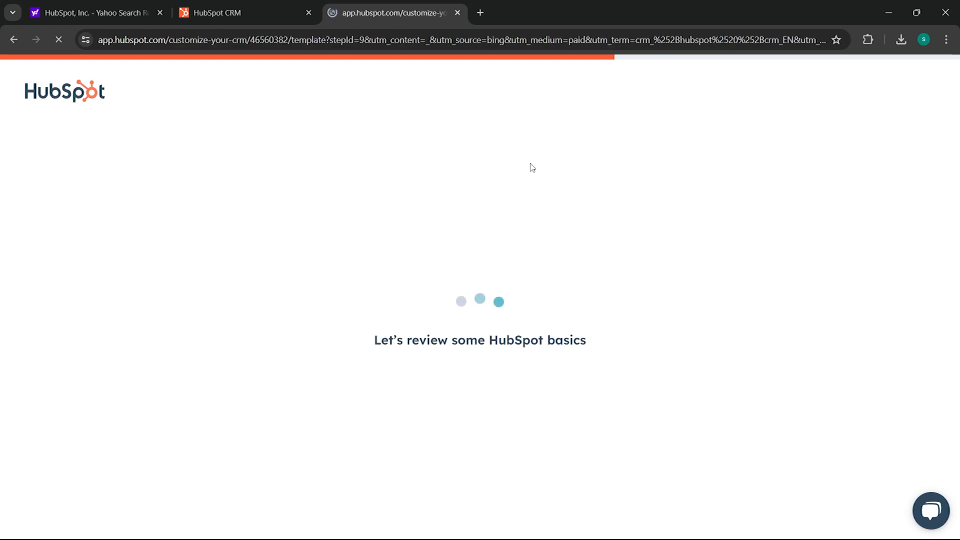
# - Choose to add contacts yourself, reaching the 'Add 2-3 contacts' table with two sample contacts
pyautogui.click(220, 354)
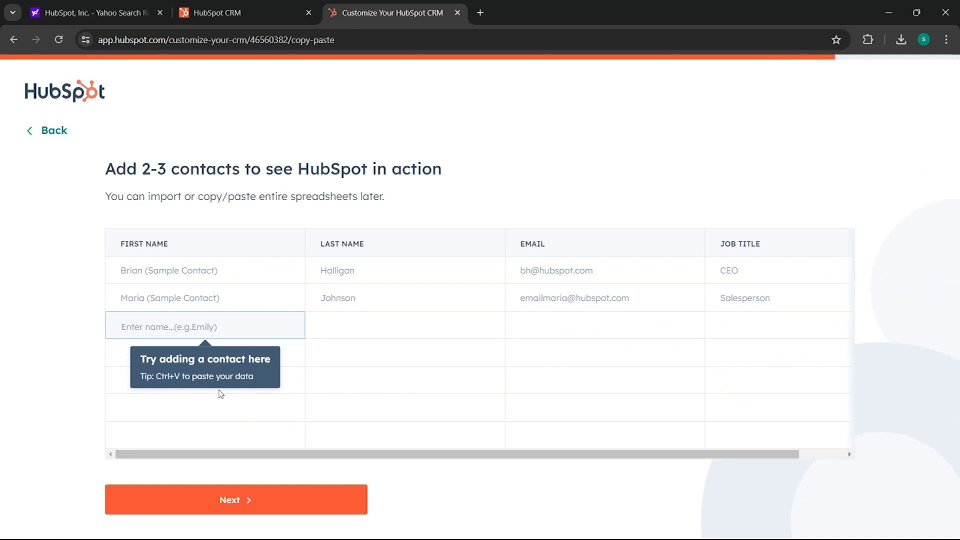
pyautogui.moveTo(523, 516)
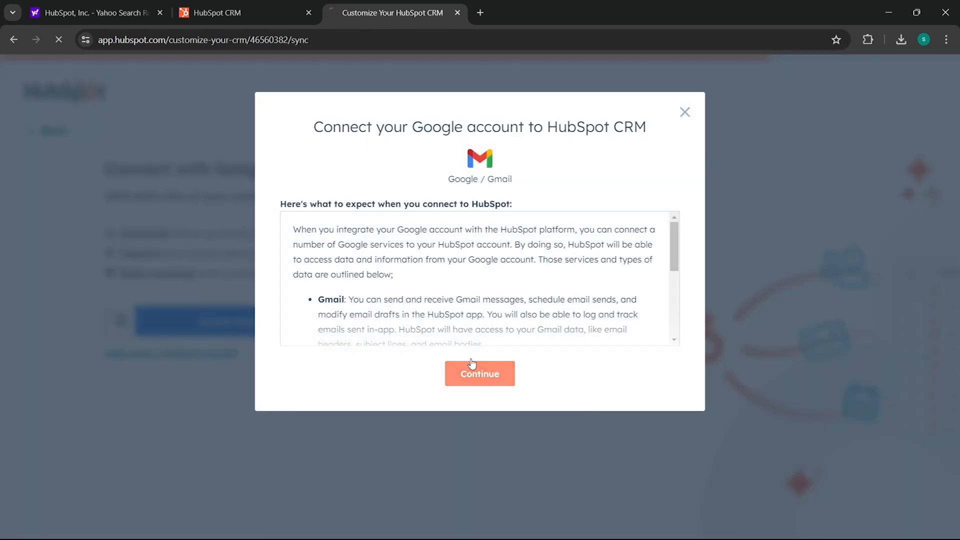
# - Connect and authorize the Google account, close the dialog, and finish account preparation
pyautogui.click(485, 372)
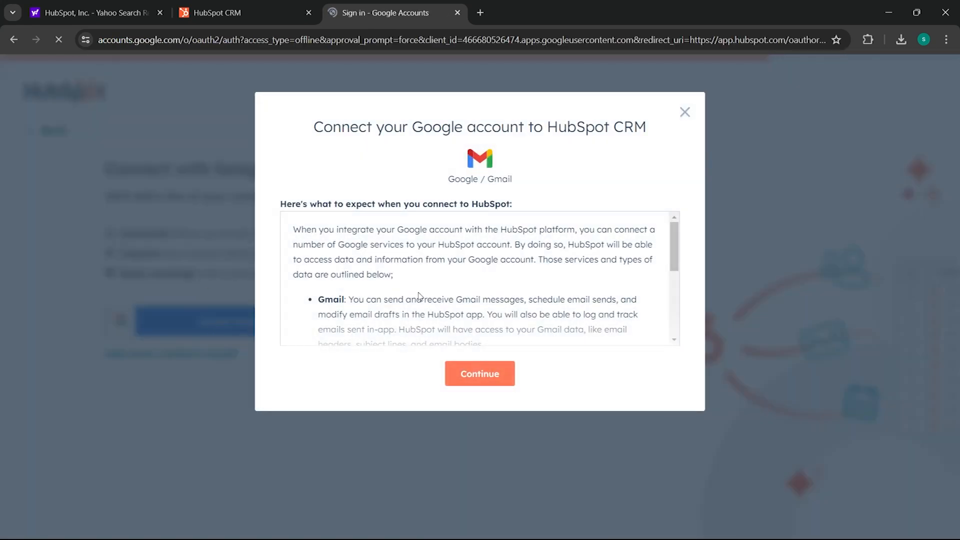
pyautogui.click(518, 261)
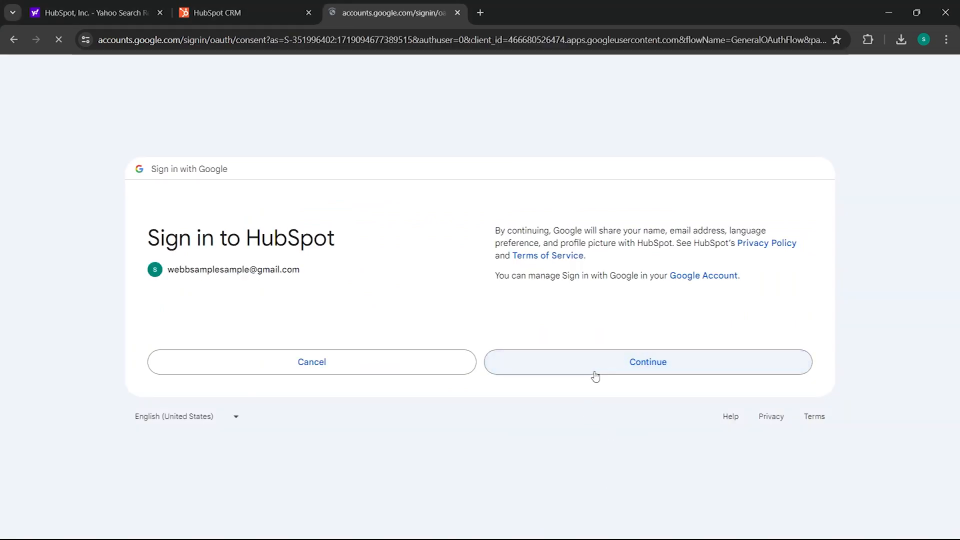
pyautogui.click(595, 377)
pyautogui.click(623, 449)
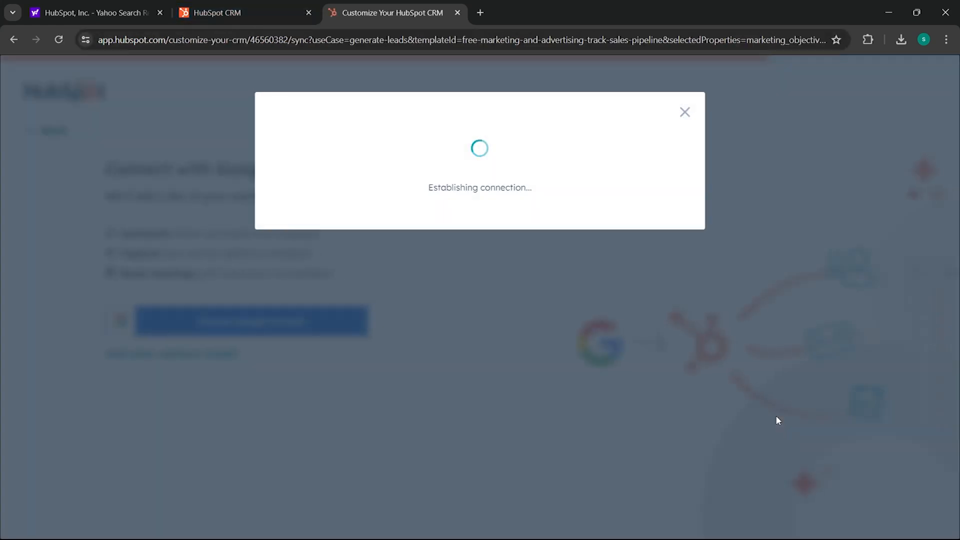
pyautogui.click(685, 113)
pyautogui.click(234, 355)
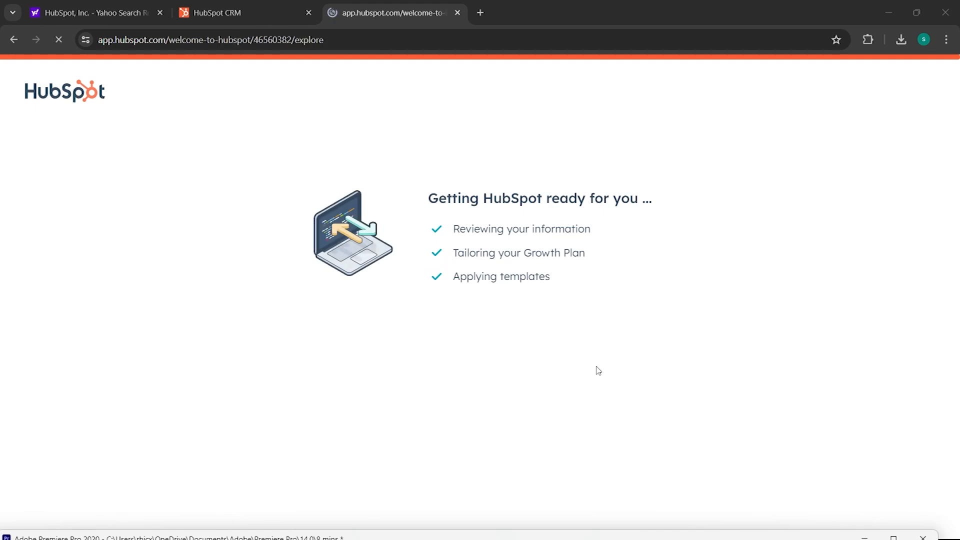
# - Go to Marketing > Forms and create a new form, choosing to set it up yourself
pyautogui.click(52, 210)
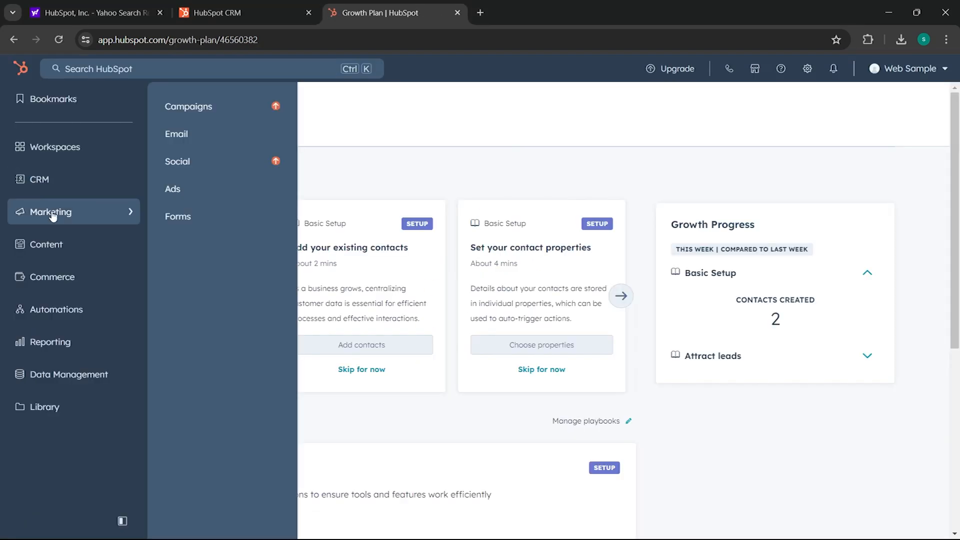
pyautogui.click(205, 217)
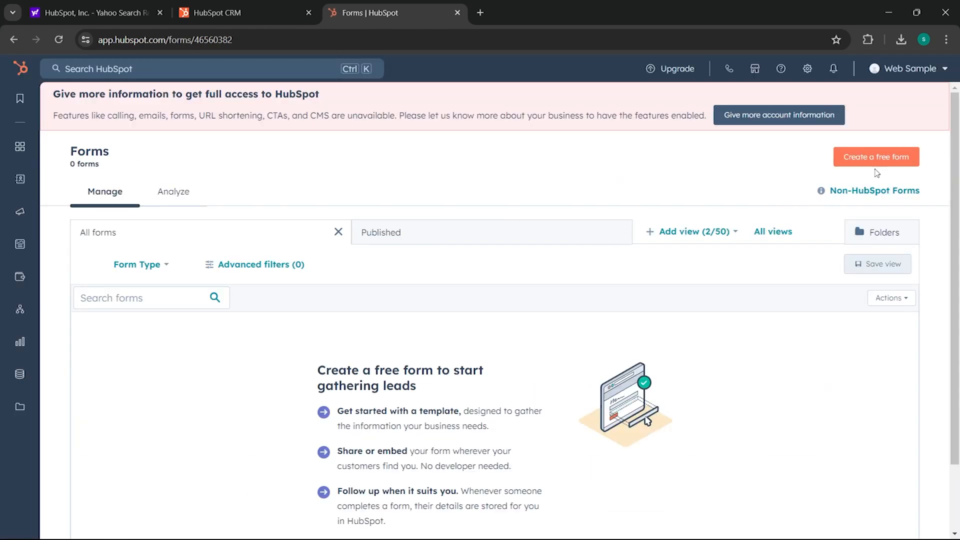
pyautogui.click(878, 158)
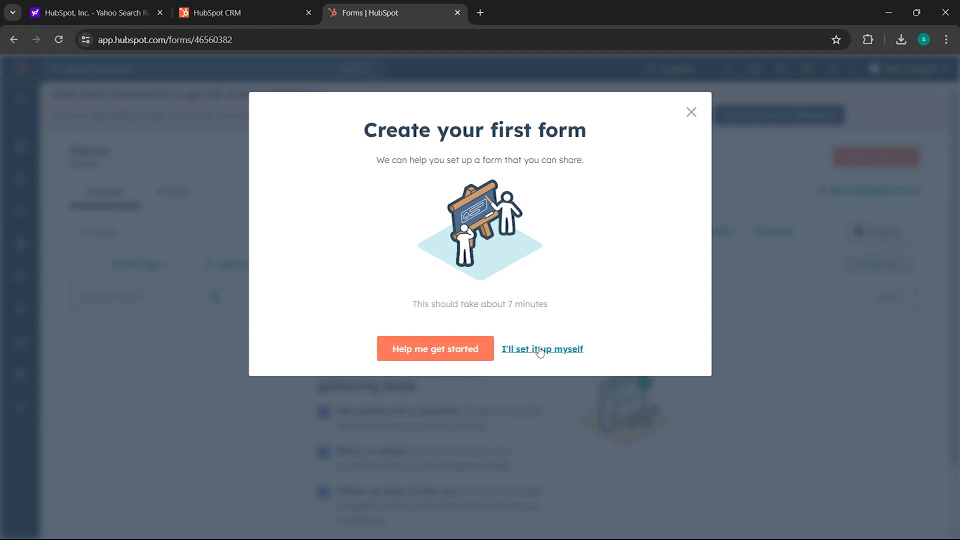
pyautogui.click(524, 349)
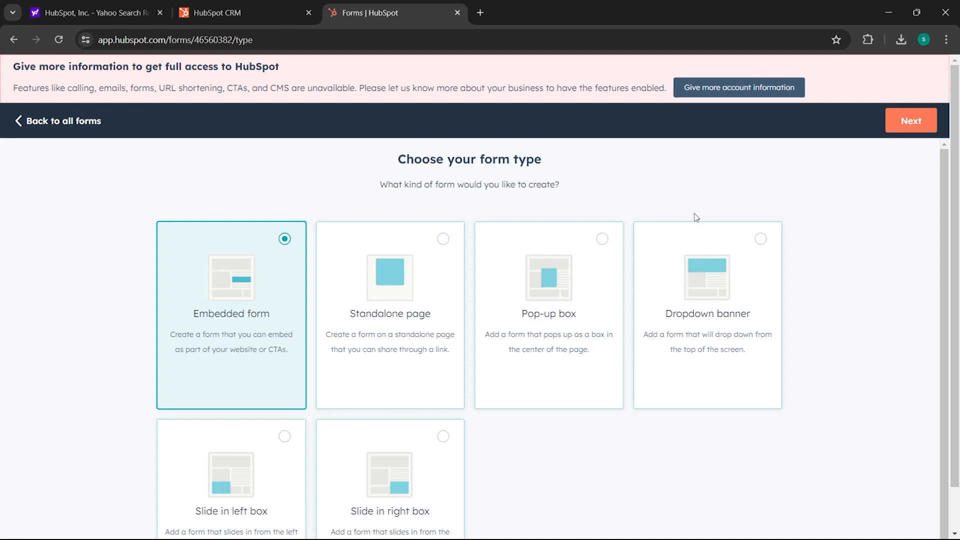
# - Compare the Standalone, Dropdown banner and Slide in cards, then choose Pop-up box and continue
pyautogui.scroll(-2, 574, 425)
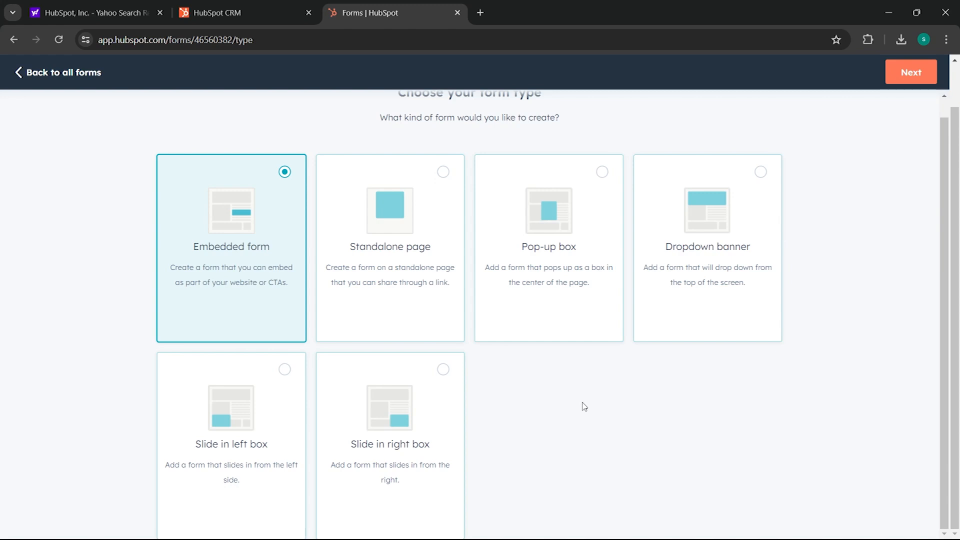
pyautogui.scroll(1, 583, 410)
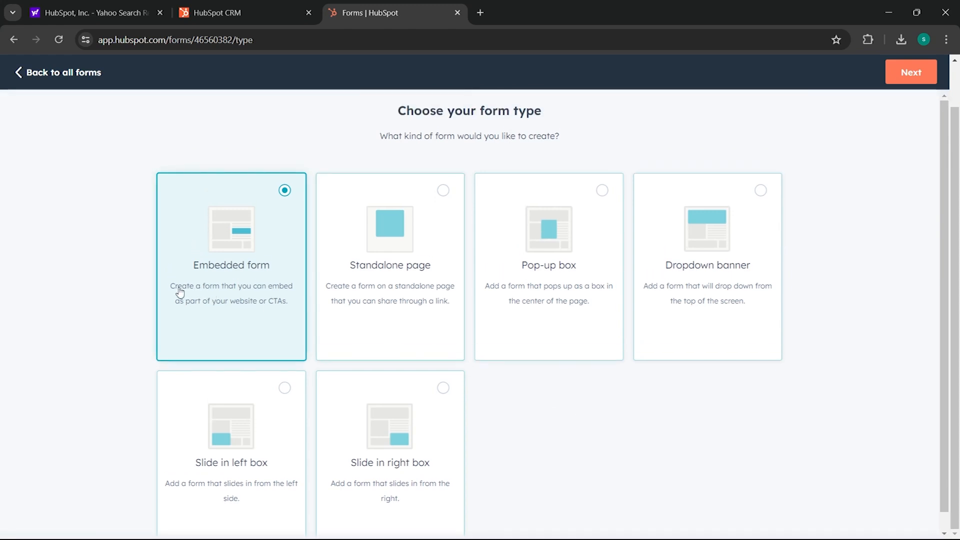
pyautogui.click(360, 296)
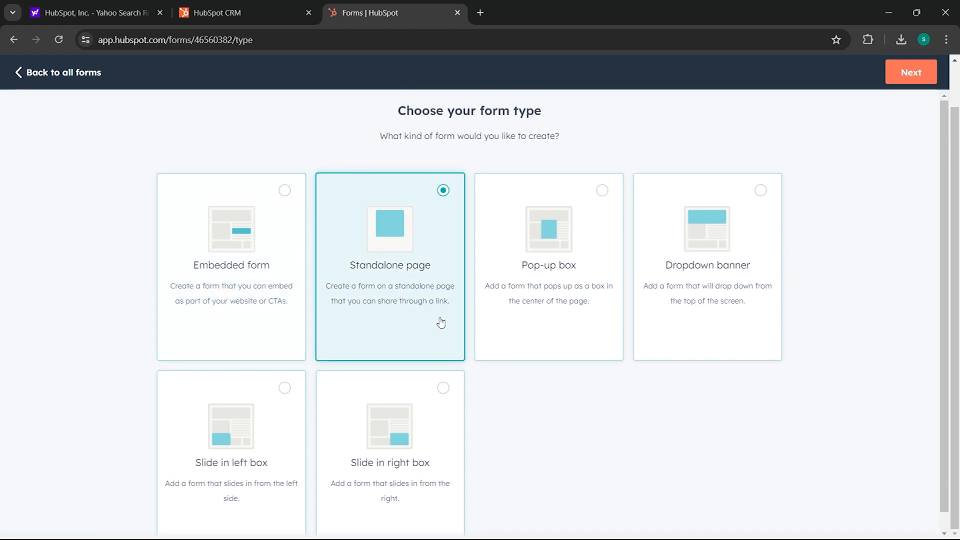
pyautogui.click(690, 287)
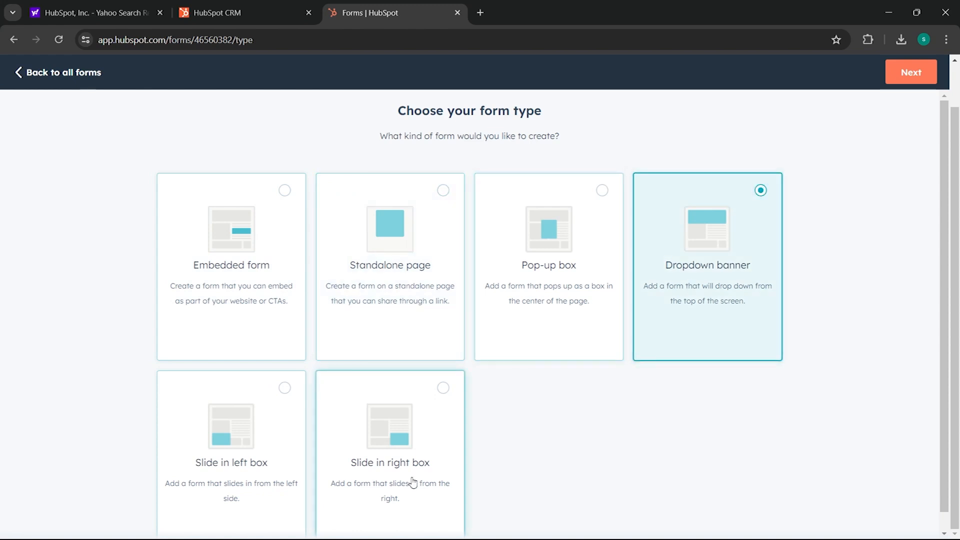
pyautogui.click(413, 480)
pyautogui.click(278, 463)
pyautogui.scroll(-1, 377, 431)
pyautogui.scroll(1, 395, 422)
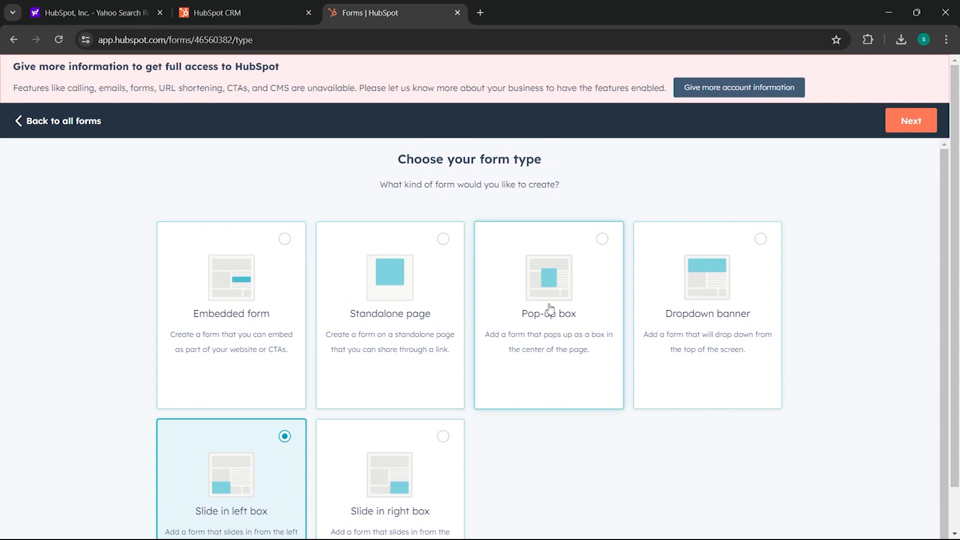
pyautogui.click(556, 319)
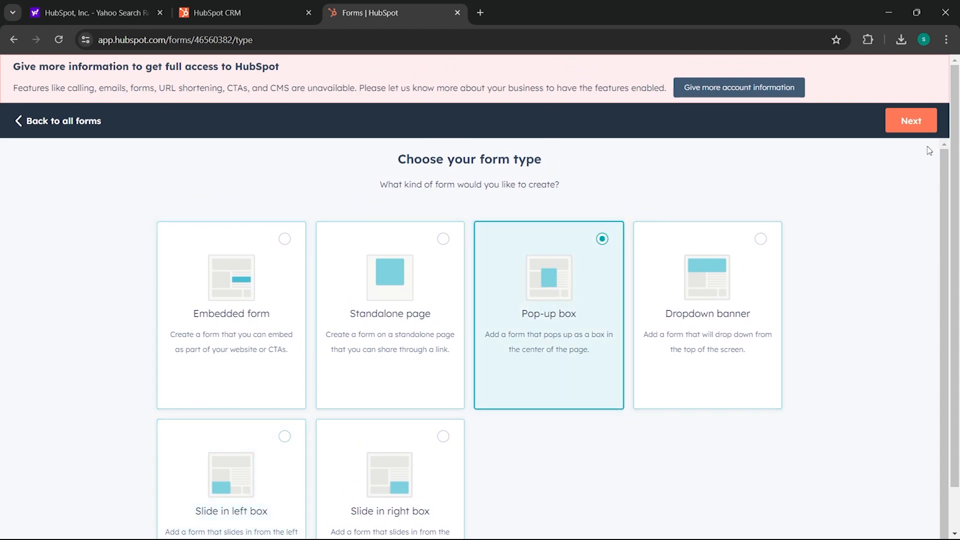
pyautogui.click(914, 129)
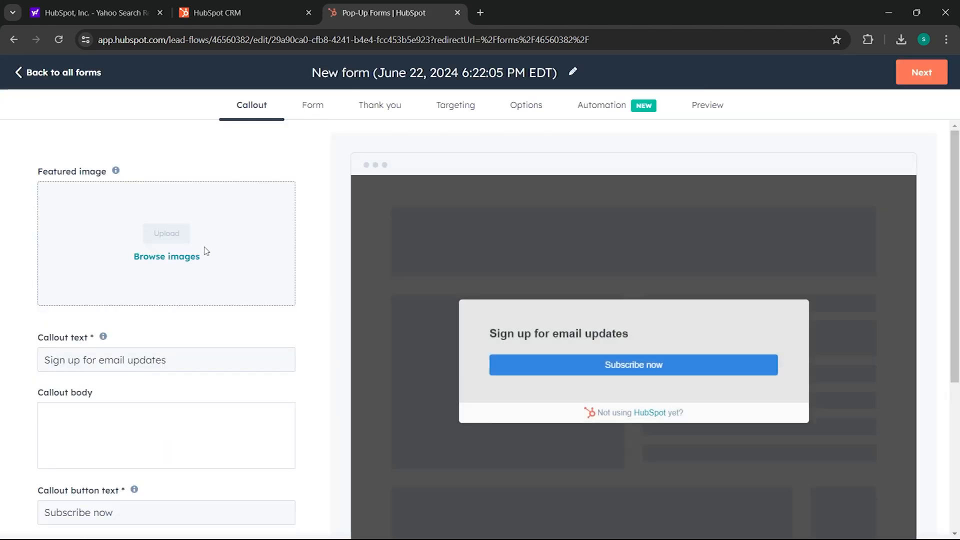
# - In the Callout tab, open and close the image browser and select 'email updates' in the headline
pyautogui.scroll(-5, 718, 167)
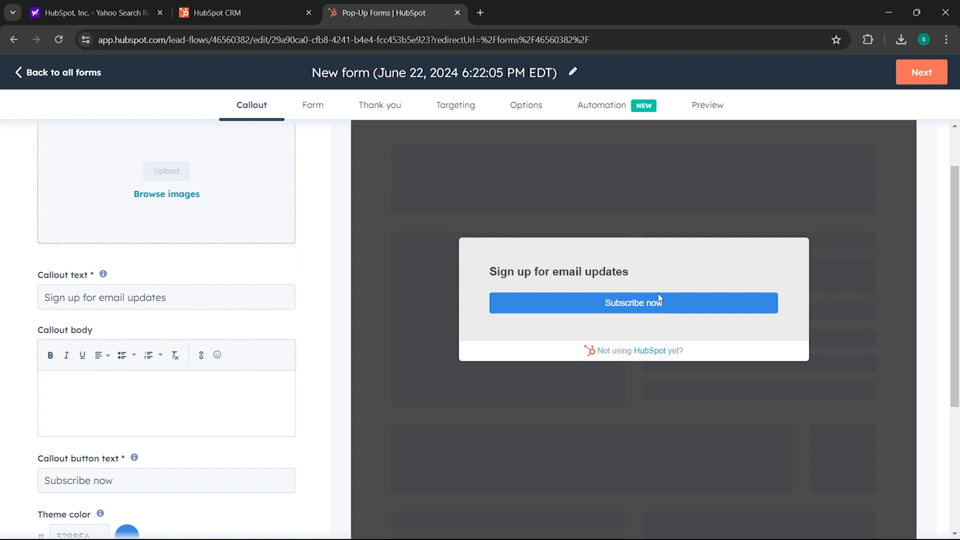
pyautogui.scroll(5, 338, 434)
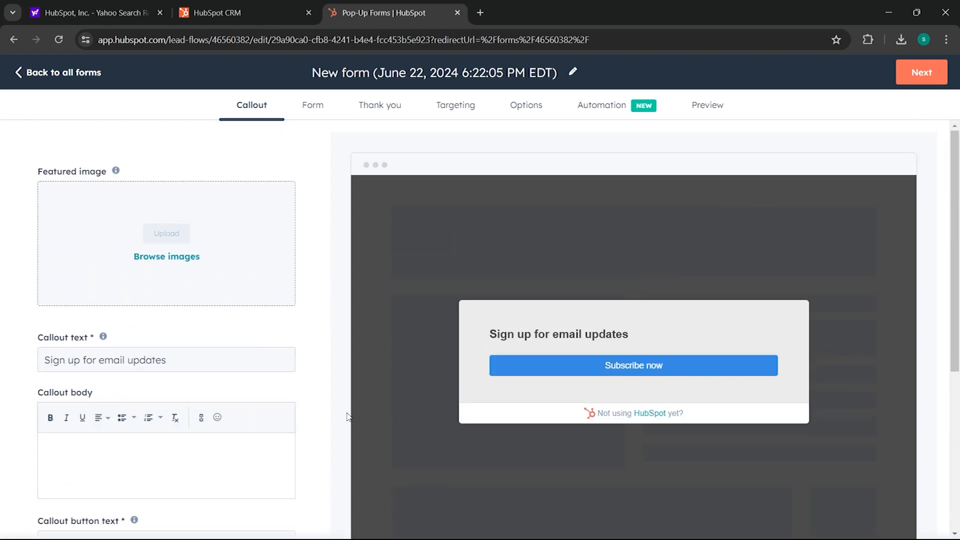
pyautogui.click(160, 259)
pyautogui.click(168, 367)
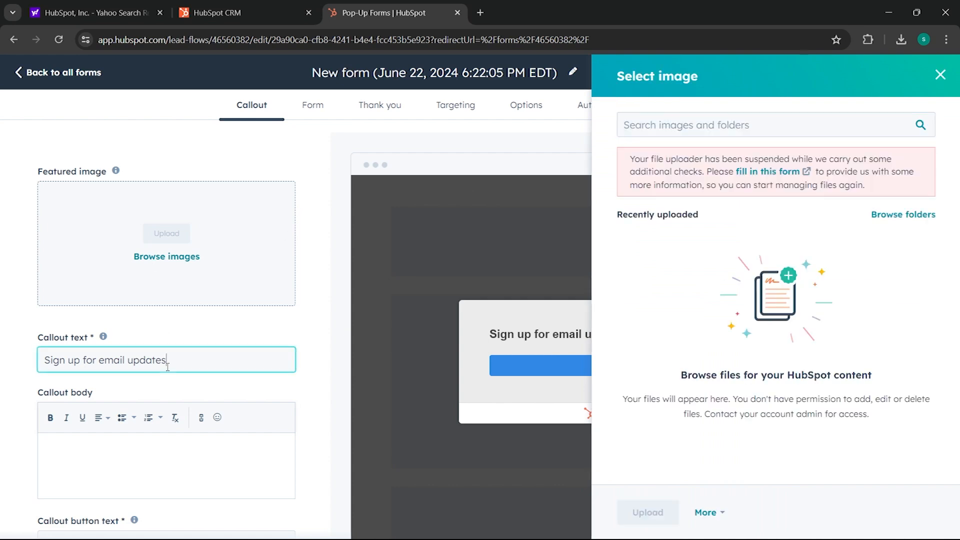
pyautogui.moveTo(173, 360); pyautogui.dragTo(1, 378)
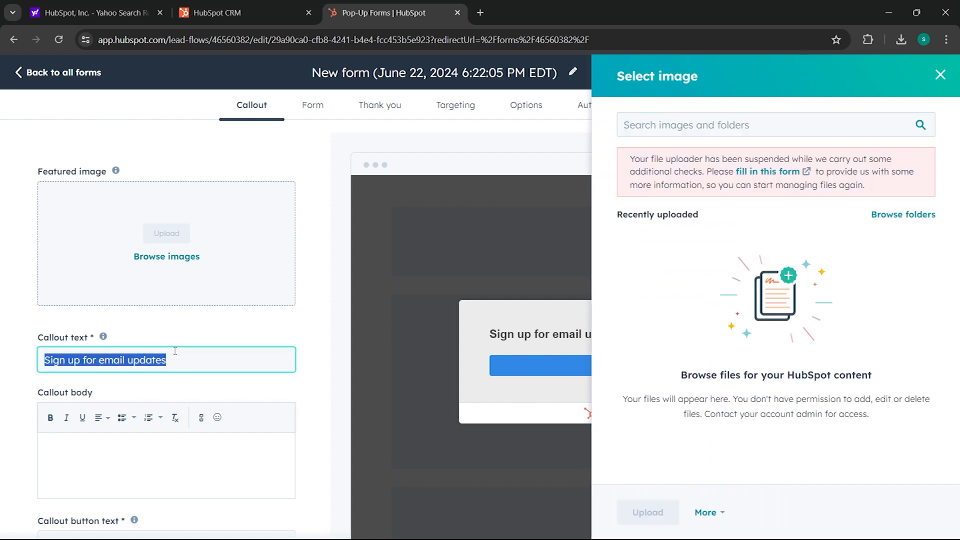
pyautogui.click(175, 351)
pyautogui.moveTo(80, 363); pyautogui.dragTo(197, 358)
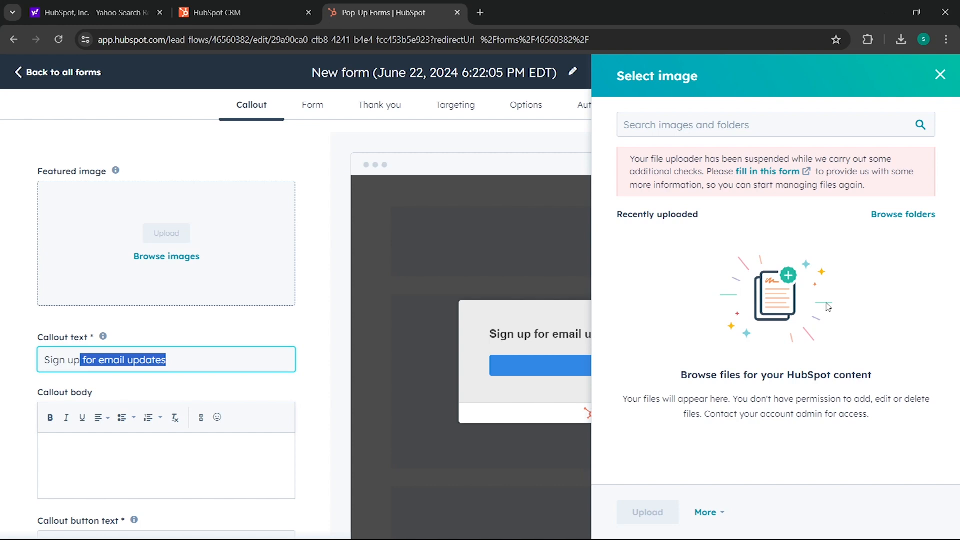
pyautogui.click(938, 76)
pyautogui.moveTo(195, 359); pyautogui.dragTo(78, 361)
pyautogui.click(151, 359)
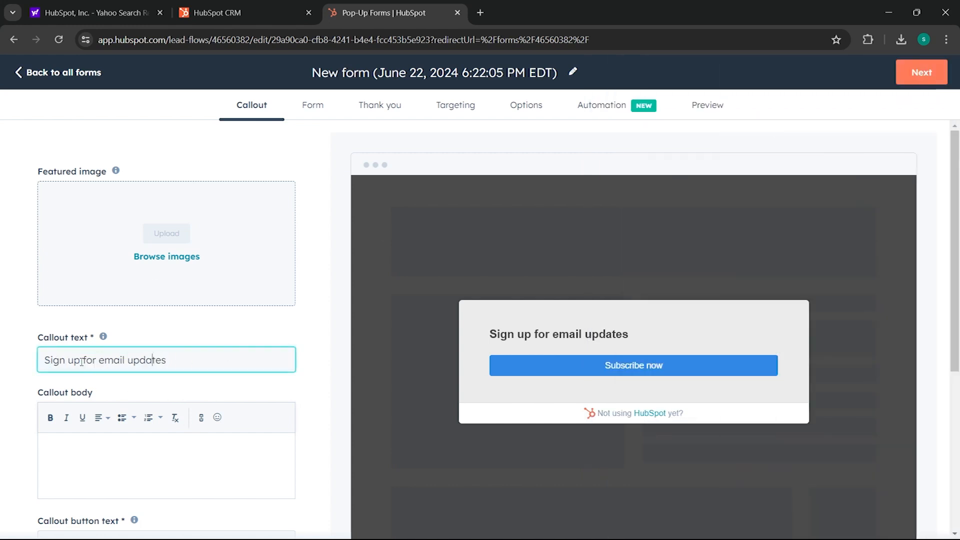
# - Change the headline to 'Sign up for free step by step for beginners'
pyautogui.write('free step by step for beginners')
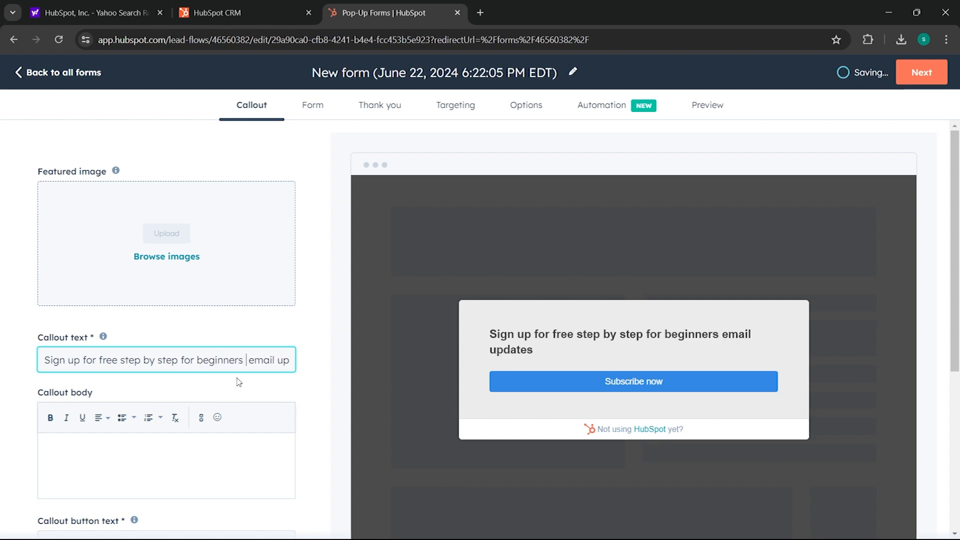
pyautogui.moveTo(249, 359); pyautogui.dragTo(370, 382)
pyautogui.press('BackSpace')
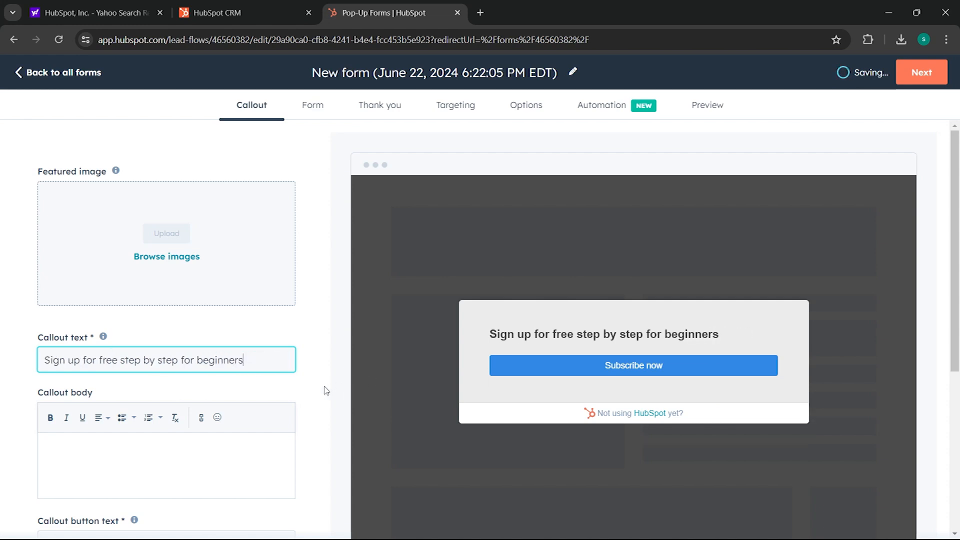
pyautogui.scroll(-1, 323, 388)
# - Add callout body text 'Earn per day! Download this guide.' formatted bold and italic
pyautogui.click(201, 410)
pyautogui.write('E')
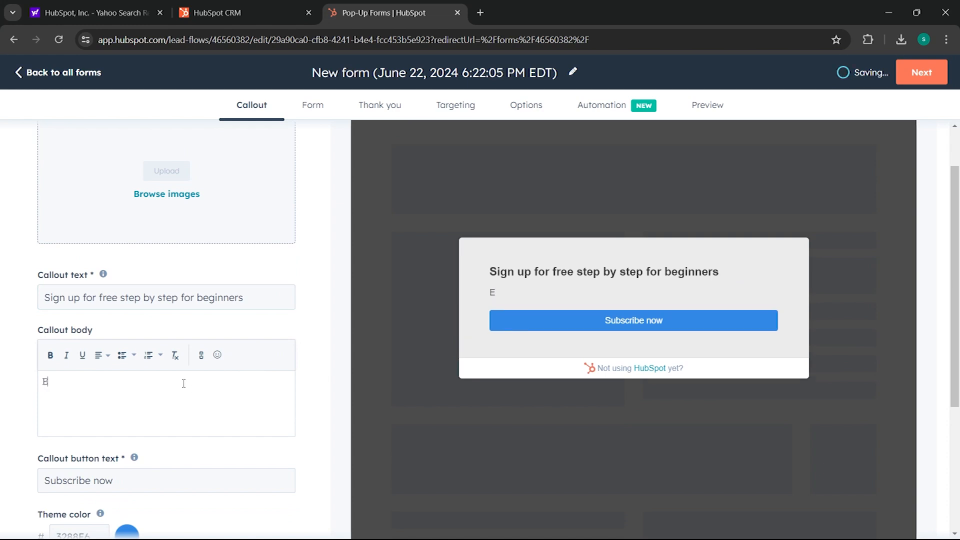
pyautogui.write('arn oer day')
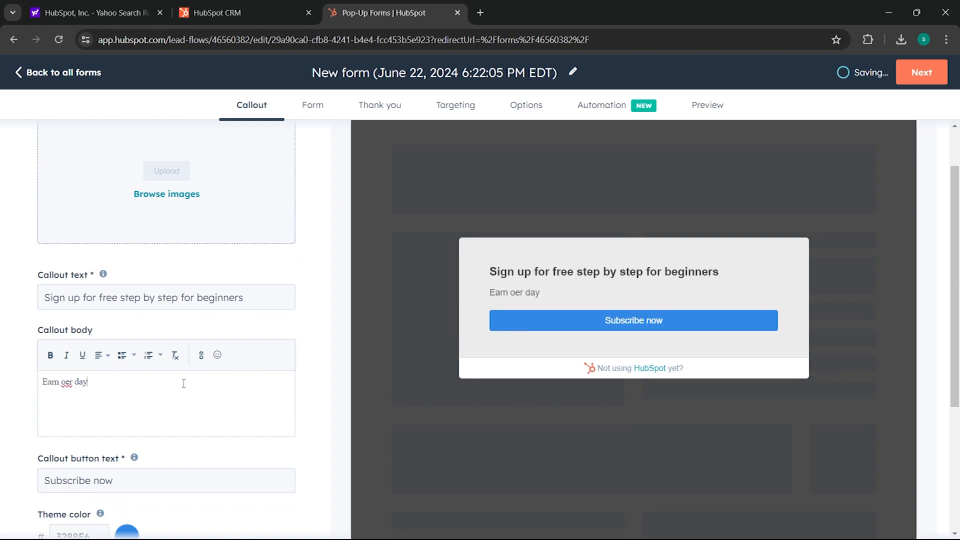
pyautogui.write('! Download this guide.')
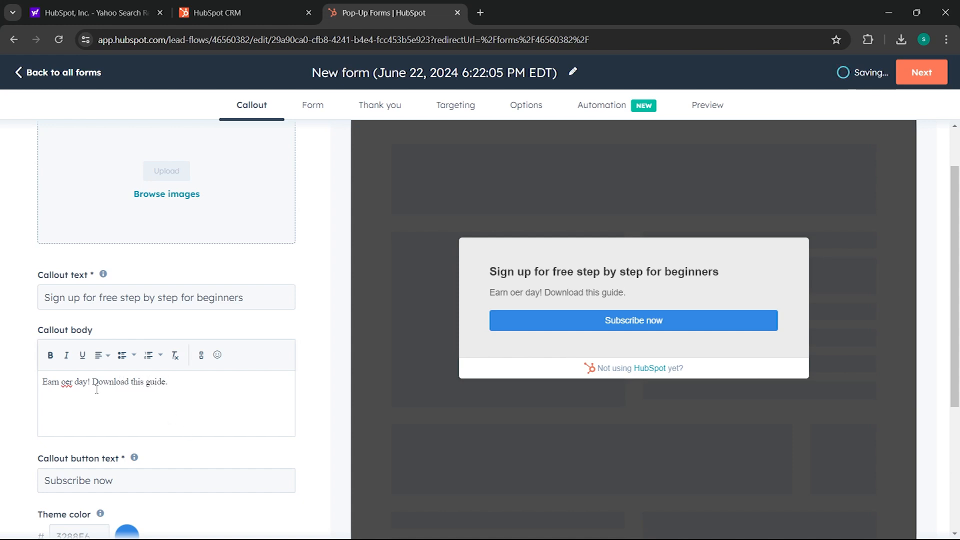
pyautogui.write('p')
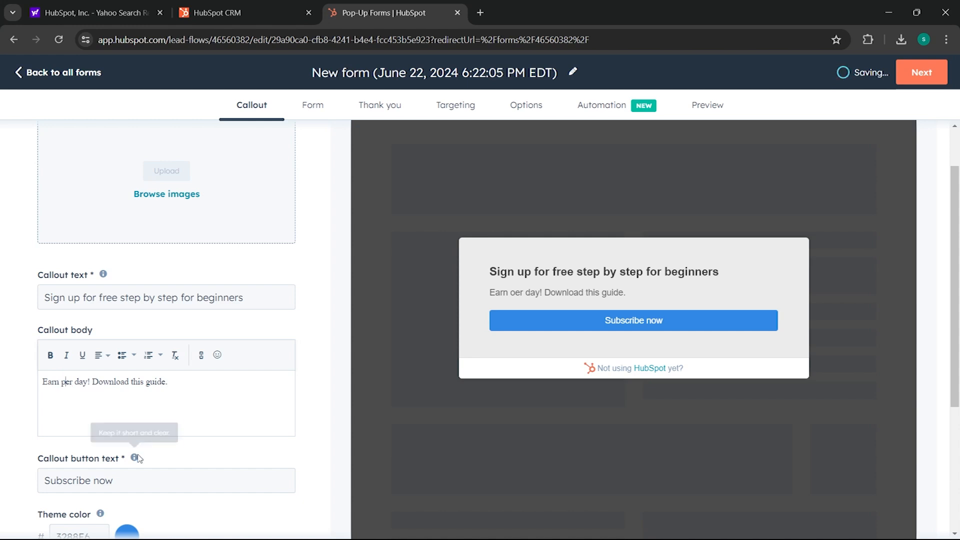
pyautogui.tripleClick(157, 382)
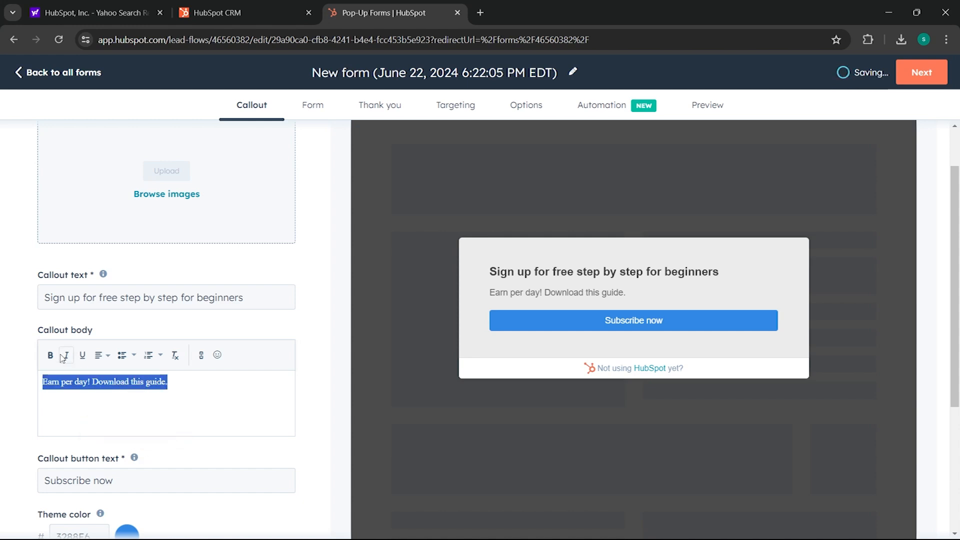
pyautogui.click(50, 355)
pyautogui.click(67, 355)
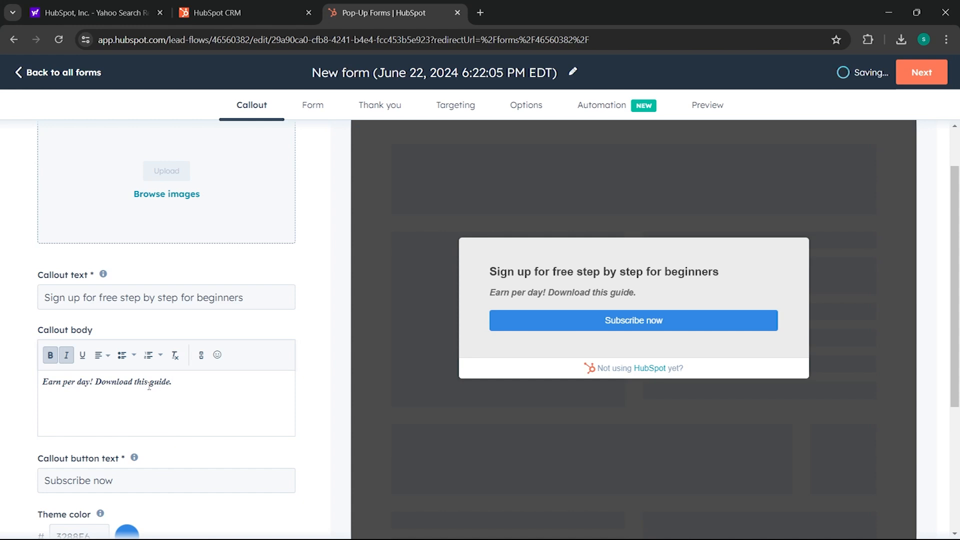
pyautogui.scroll(-4, 151, 378)
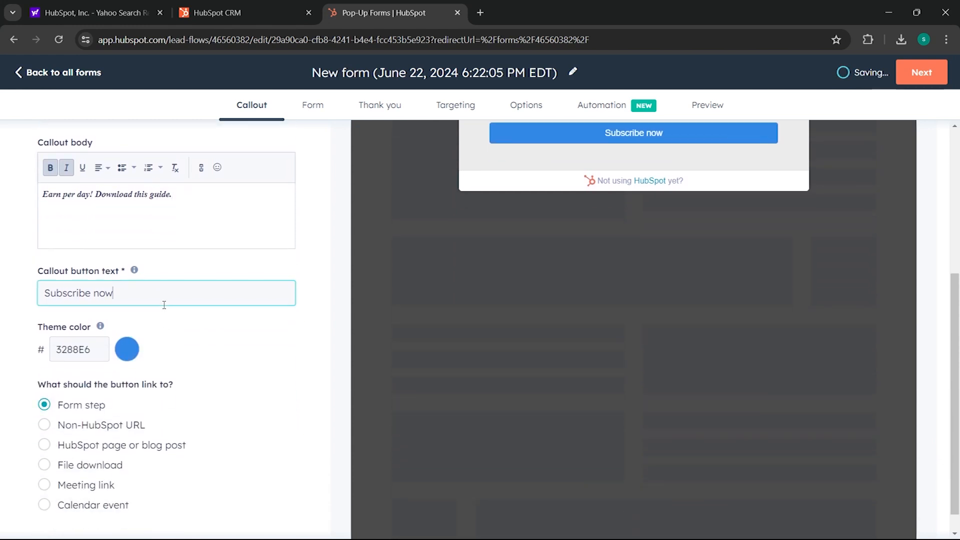
# - Check the Callout button text field, then advance to the form fields step
pyautogui.click(160, 300)
pyautogui.scroll(-1, 204, 359)
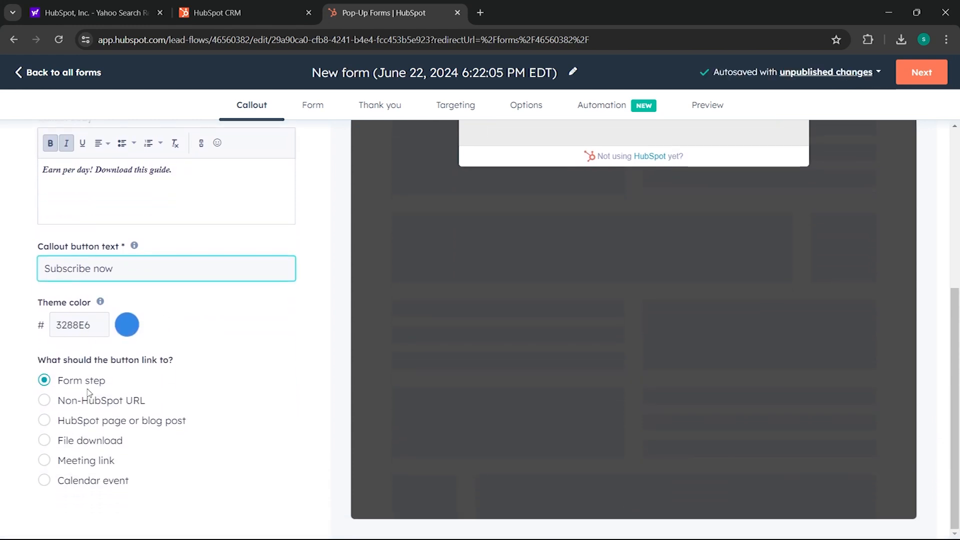
pyautogui.scroll(5, 100, 399)
pyautogui.click(922, 72)
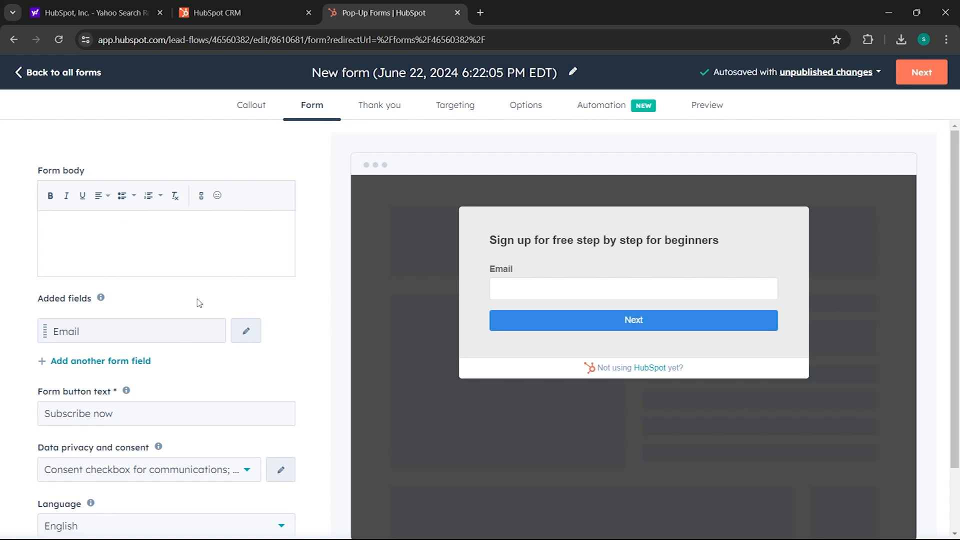
# - Add a Phone number field below Email in the pop-up form
pyautogui.scroll(-1, 165, 290)
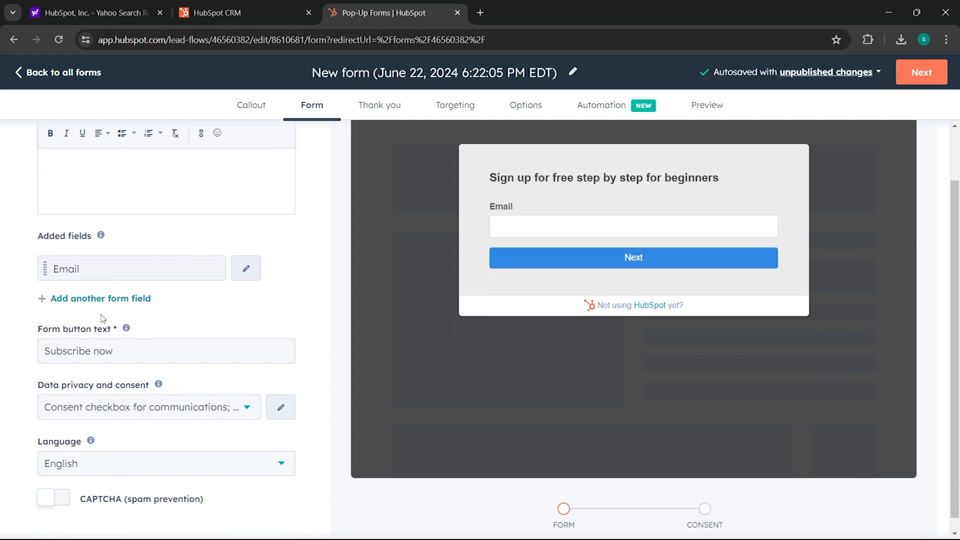
pyautogui.click(109, 298)
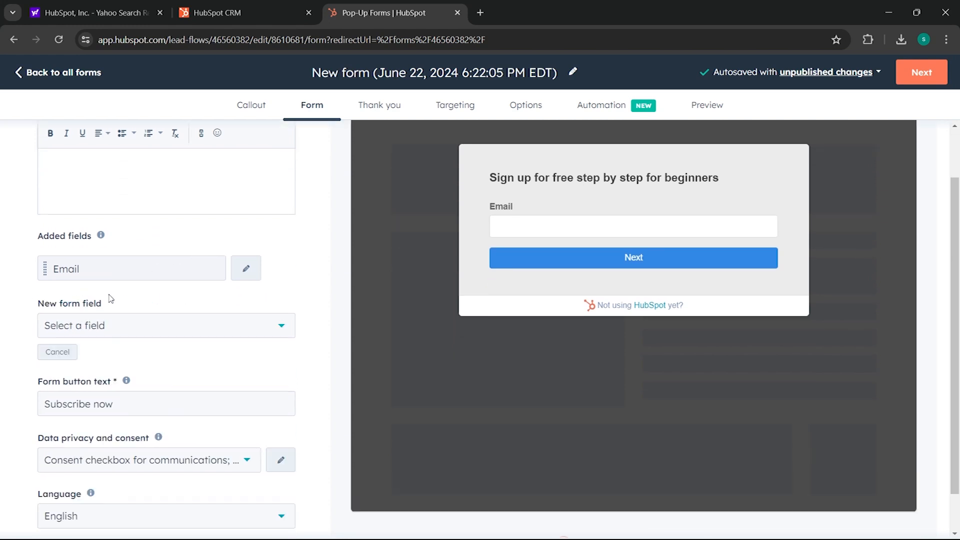
pyautogui.click(98, 333)
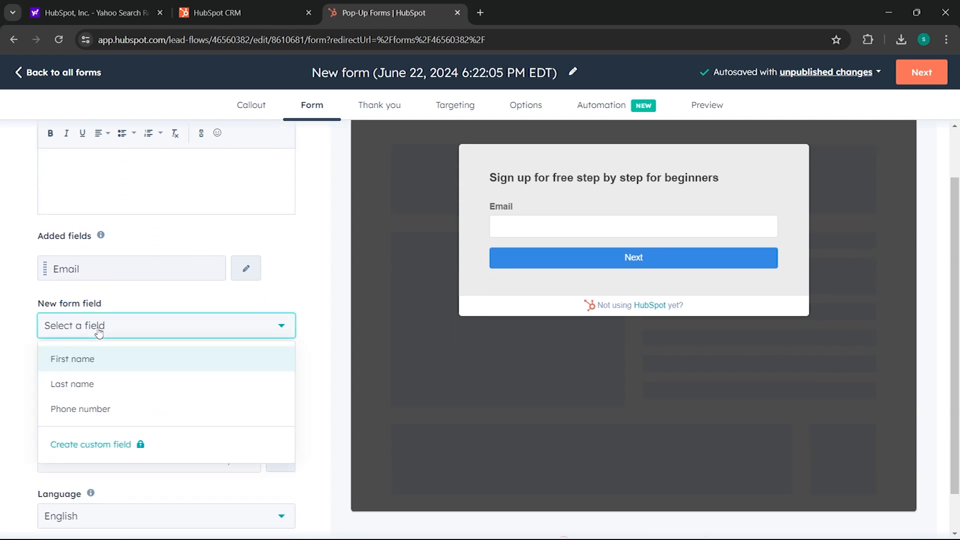
pyautogui.click(107, 408)
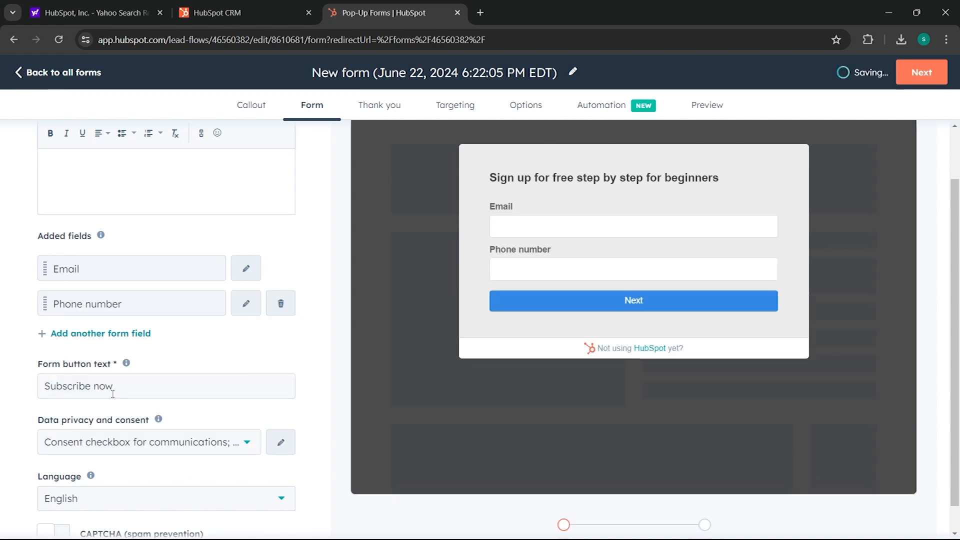
# - Review the Phone number field's label in its settings, then go back to the Added fields list
pyautogui.click(244, 304)
pyautogui.click(84, 210)
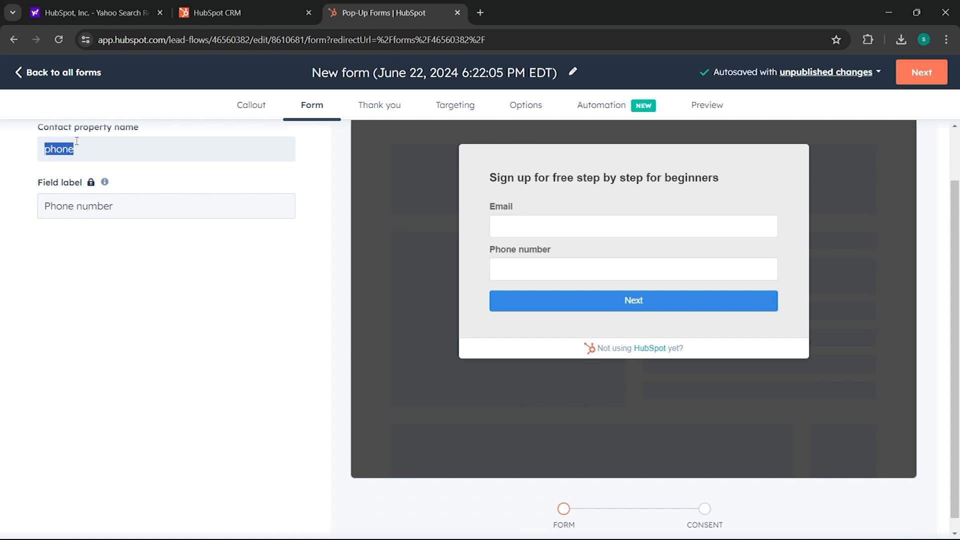
pyautogui.doubleClick(105, 206)
pyautogui.tripleClick(105, 206)
pyautogui.scroll(1, 118, 233)
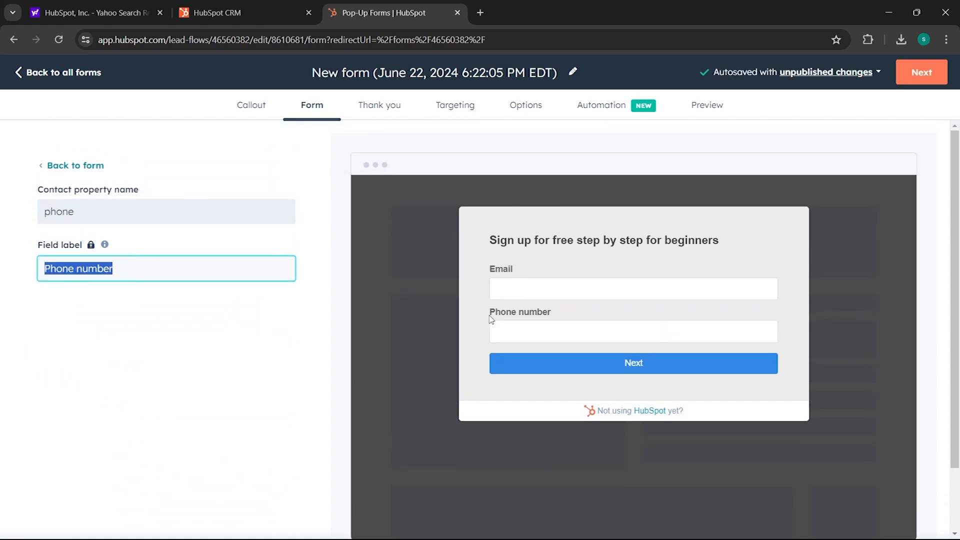
pyautogui.click(19, 76)
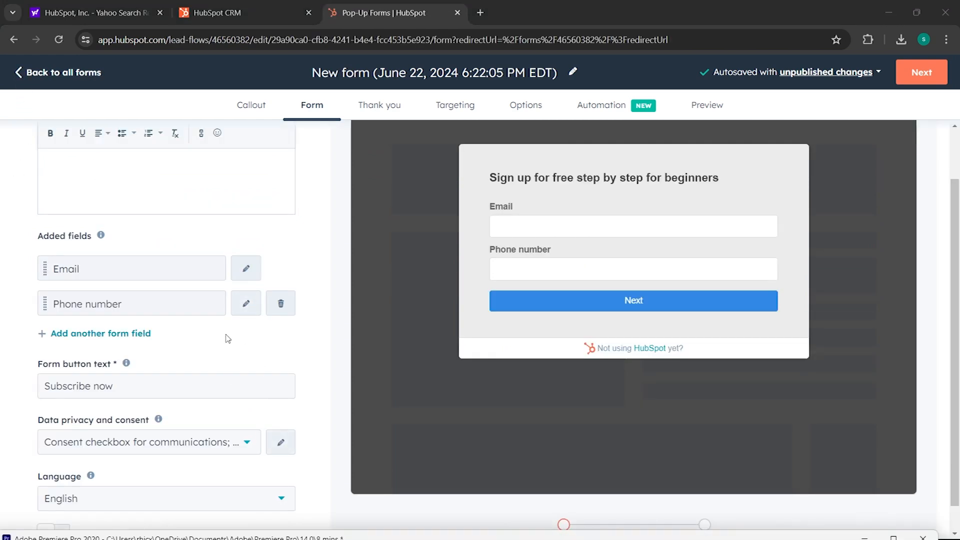
pyautogui.scroll(-1, 223, 342)
# - Change the form's submit button text to 'Sign up now!'
pyautogui.moveTo(186, 356); pyautogui.dragTo(1, 367)
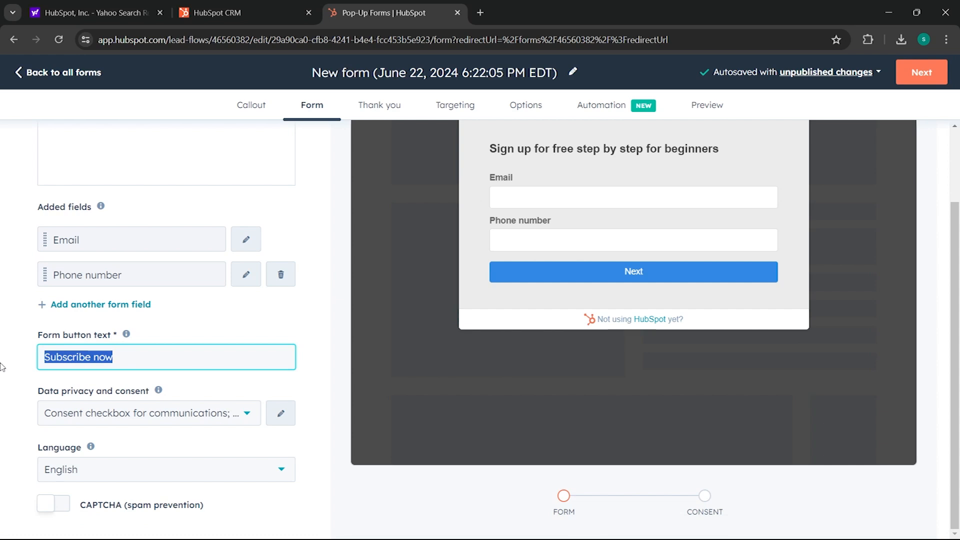
pyautogui.write('Sign up now!')
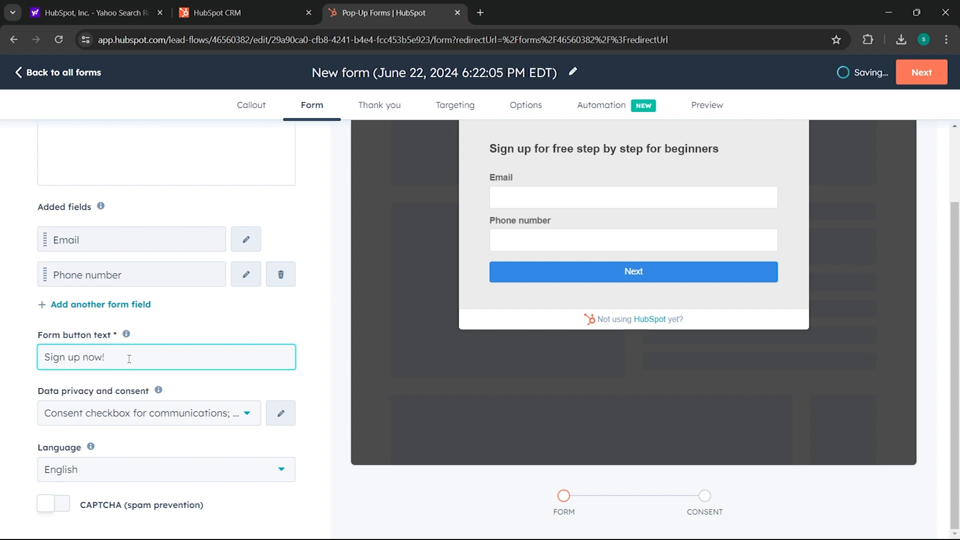
pyautogui.click(208, 306)
pyautogui.scroll(2, 321, 371)
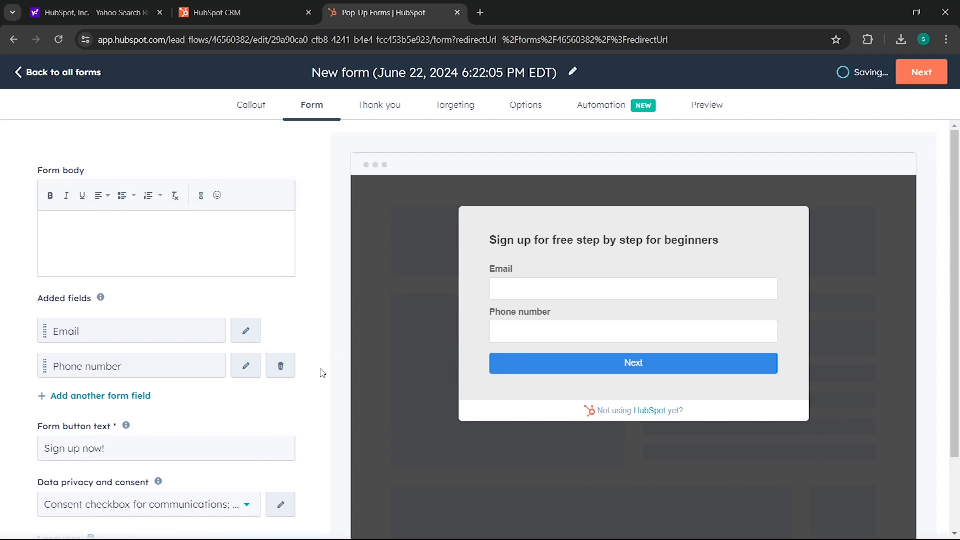
pyautogui.scroll(-2, 425, 421)
pyautogui.scroll(2, 433, 434)
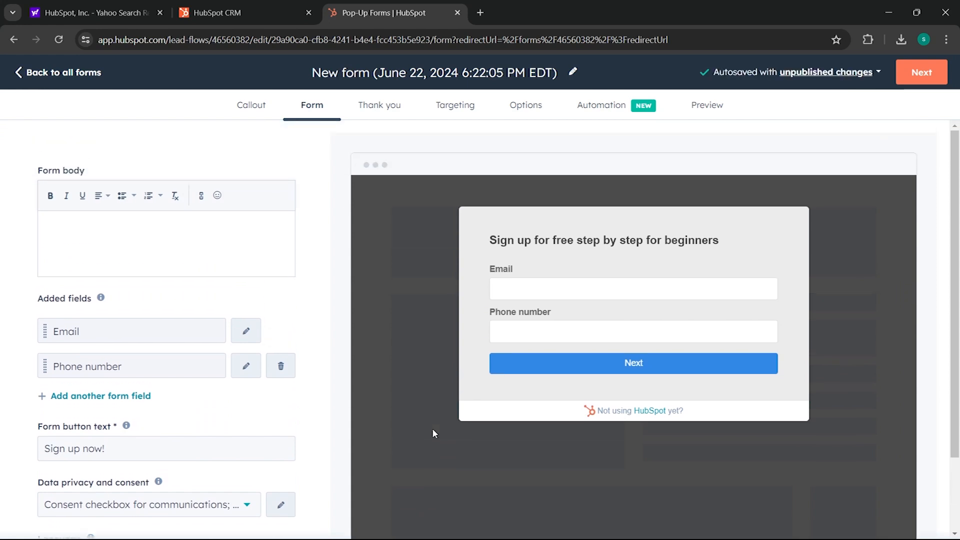
pyautogui.scroll(-2, 433, 433)
pyautogui.scroll(-1, 432, 433)
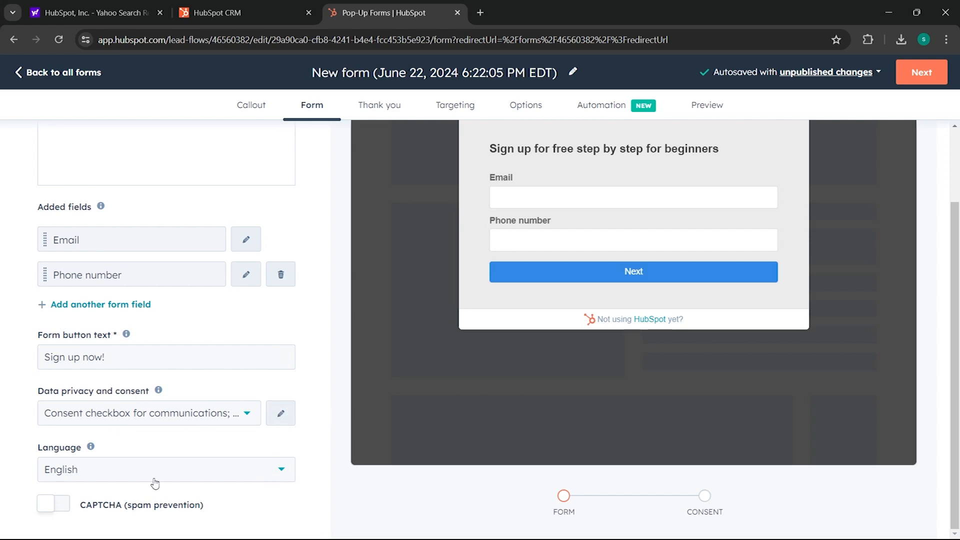
# - Keep the form language as English and turn on CAPTCHA spam prevention
pyautogui.click(115, 473)
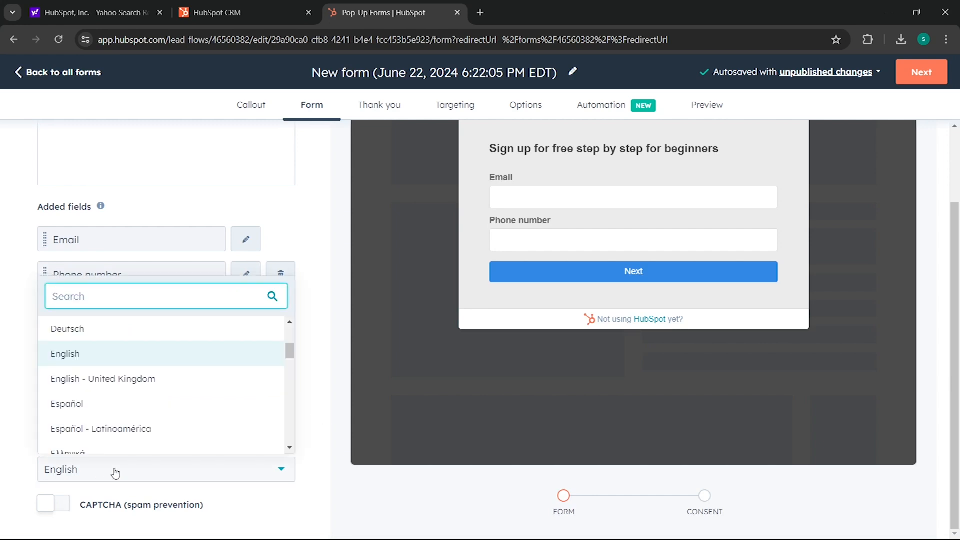
pyautogui.click(302, 376)
pyautogui.click(46, 504)
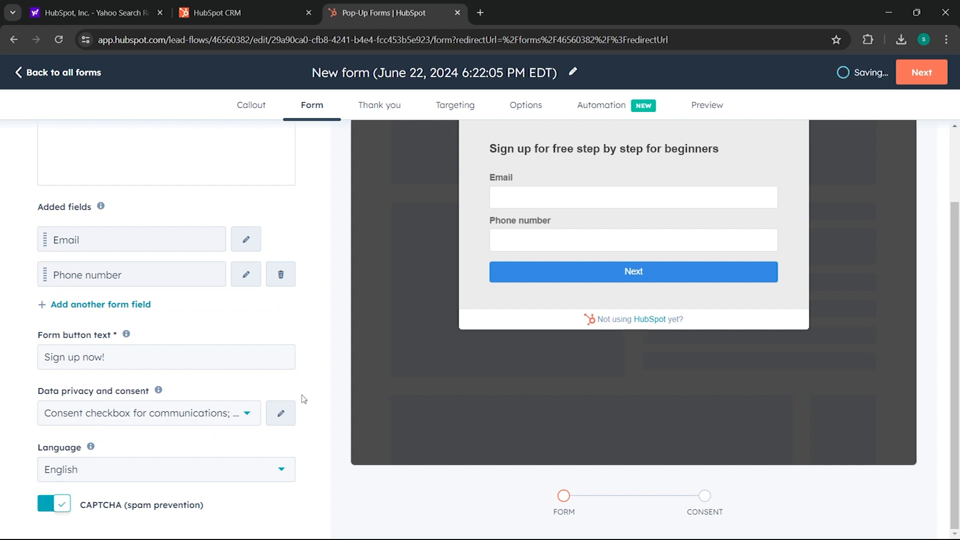
# - Open the Thank you settings, adding then removing a button and keeping the default message
pyautogui.scroll(2, 300, 381)
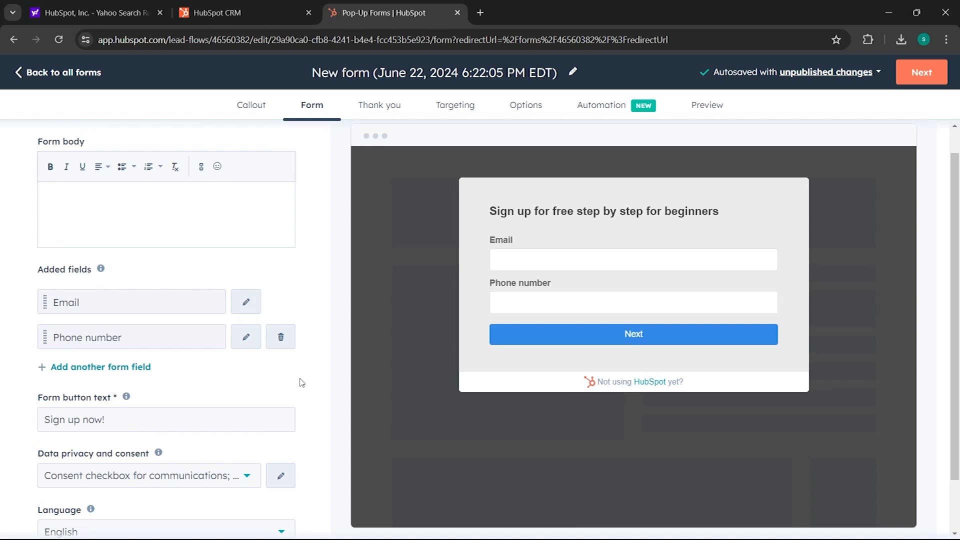
pyautogui.scroll(-2, 332, 407)
pyautogui.scroll(2, 336, 412)
pyautogui.click(385, 103)
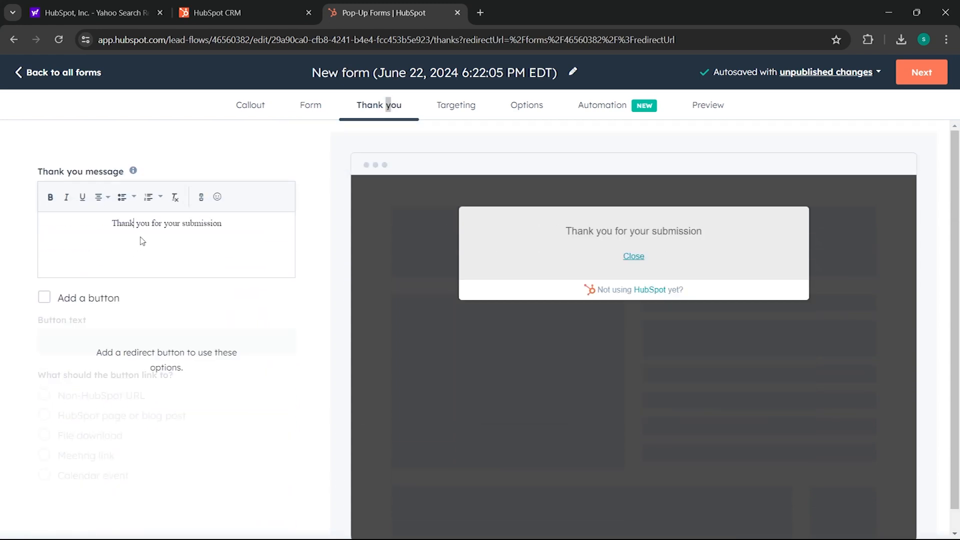
pyautogui.moveTo(230, 220); pyautogui.dragTo(184, 223)
pyautogui.click(100, 298)
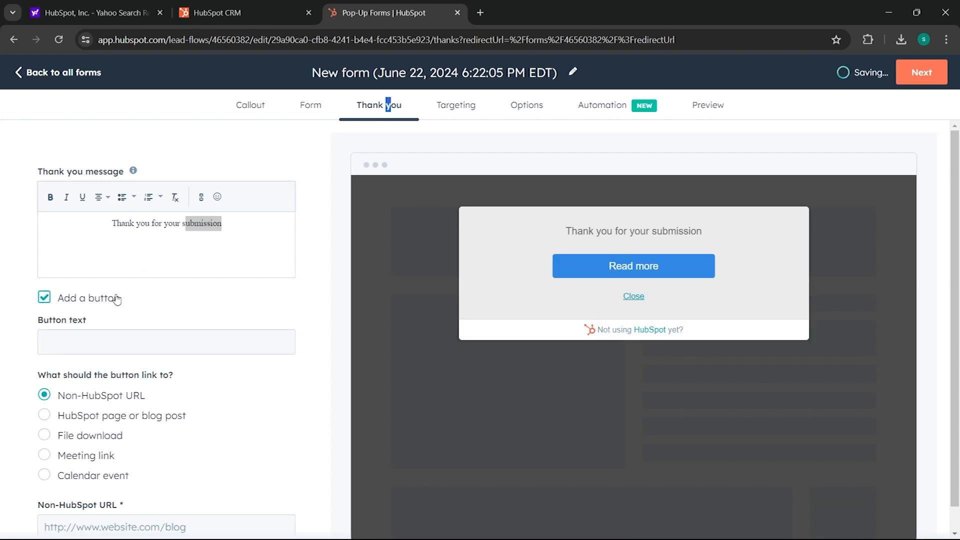
pyautogui.click(82, 298)
pyautogui.scroll(-1, 500, 133)
# - Preview the finished pop-up in Tablet view
pyautogui.click(691, 109)
pyautogui.scroll(-2, 546, 172)
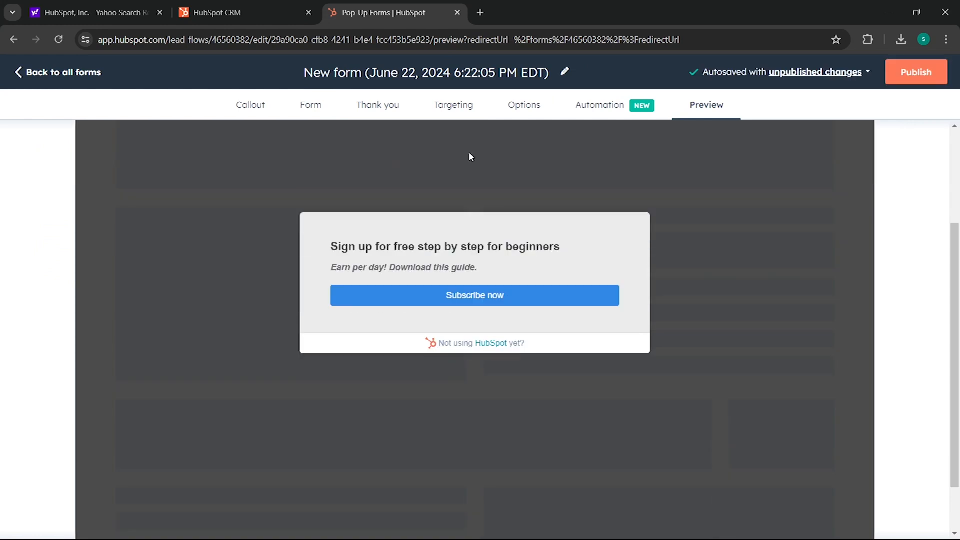
pyautogui.scroll(-2, 574, 274)
pyautogui.scroll(5, 505, 341)
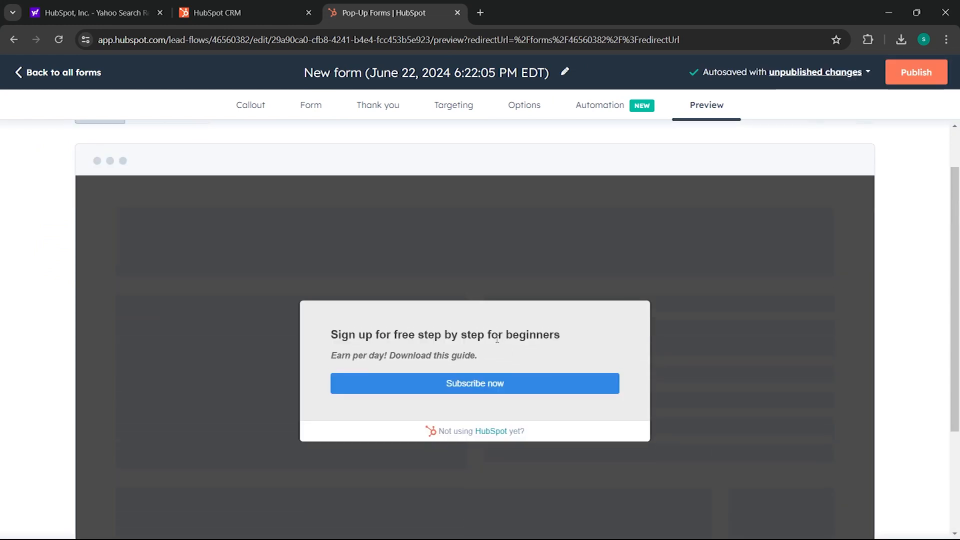
pyautogui.click(145, 172)
pyautogui.scroll(-3, 316, 234)
pyautogui.scroll(3, 316, 234)
# - Step the previewed pop-up through its Email and Phone number fields to the consent step
pyautogui.click(440, 347)
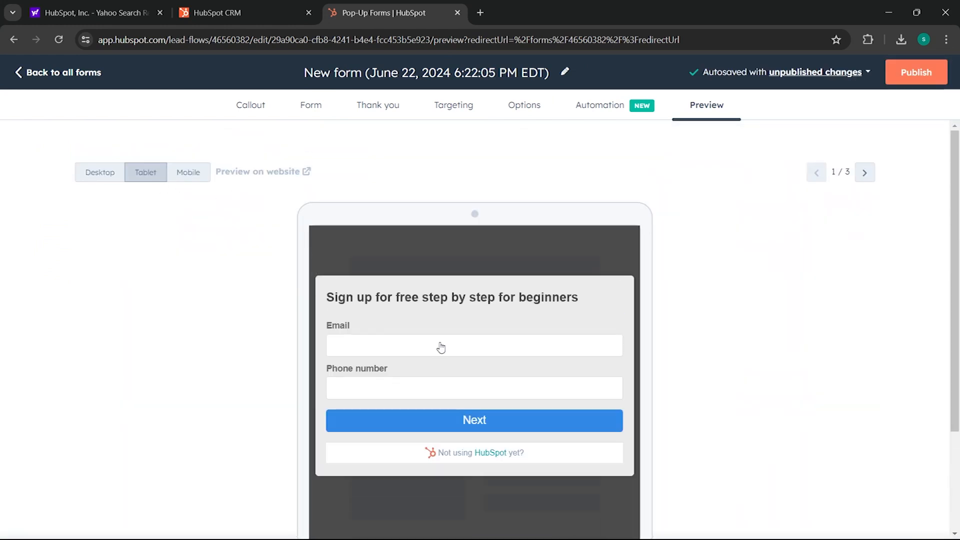
pyautogui.click(428, 350)
pyautogui.click(565, 390)
pyautogui.click(479, 420)
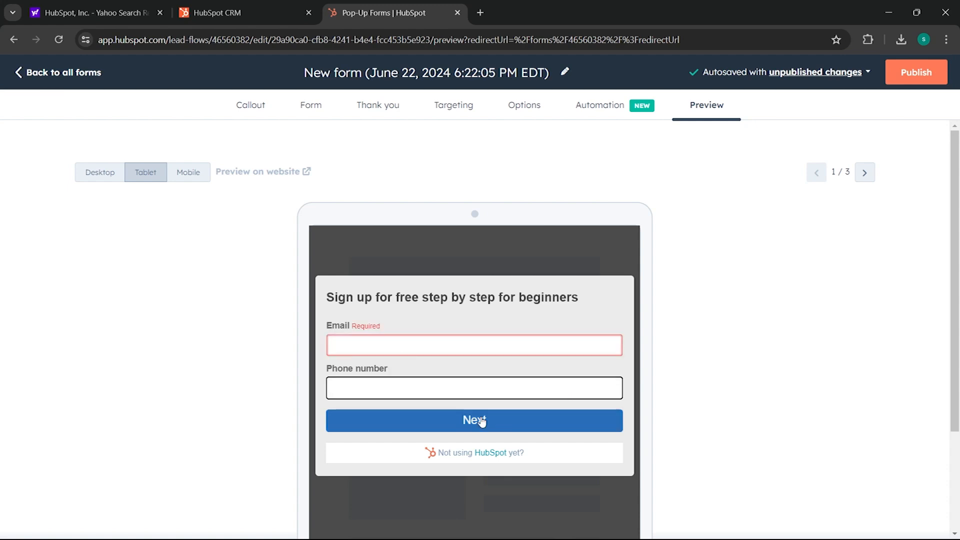
pyautogui.scroll(-3, 393, 336)
pyautogui.scroll(2, 538, 331)
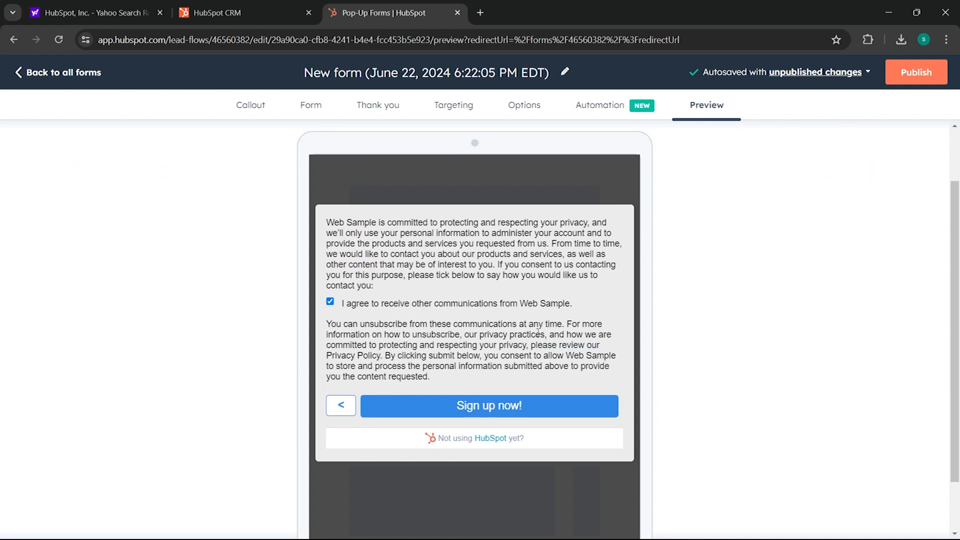
pyautogui.scroll(1, 539, 332)
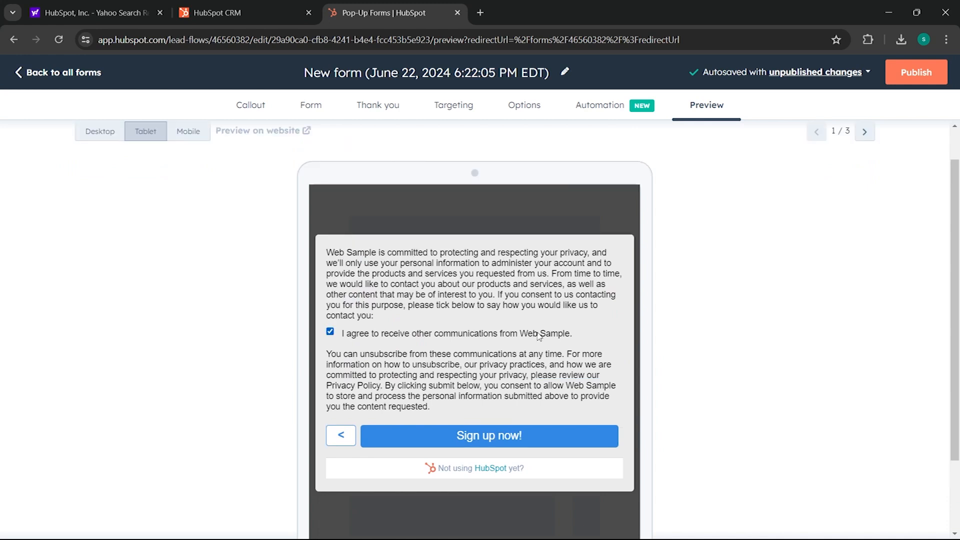
pyautogui.scroll(1, 538, 334)
pyautogui.scroll(1, 539, 333)
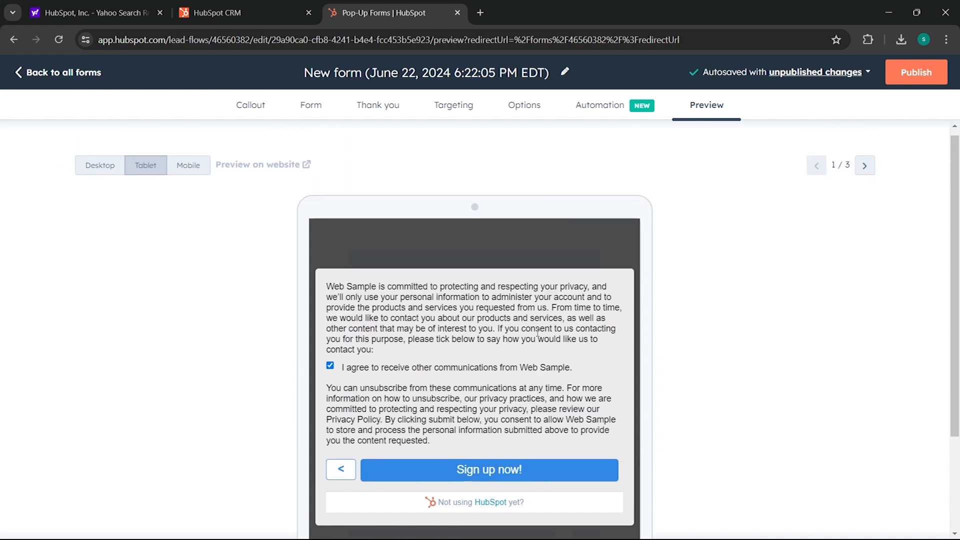
pyautogui.scroll(1, 537, 332)
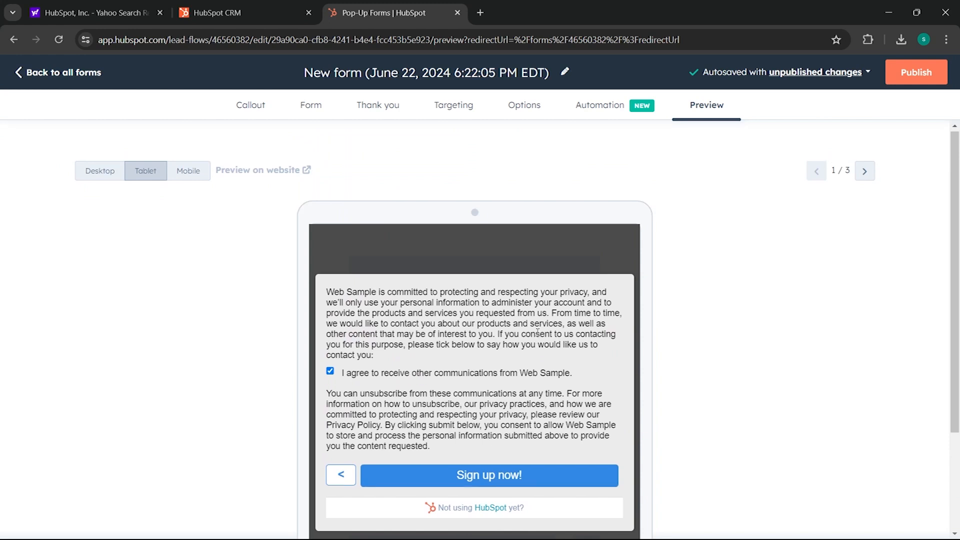
pyautogui.scroll(1, 537, 332)
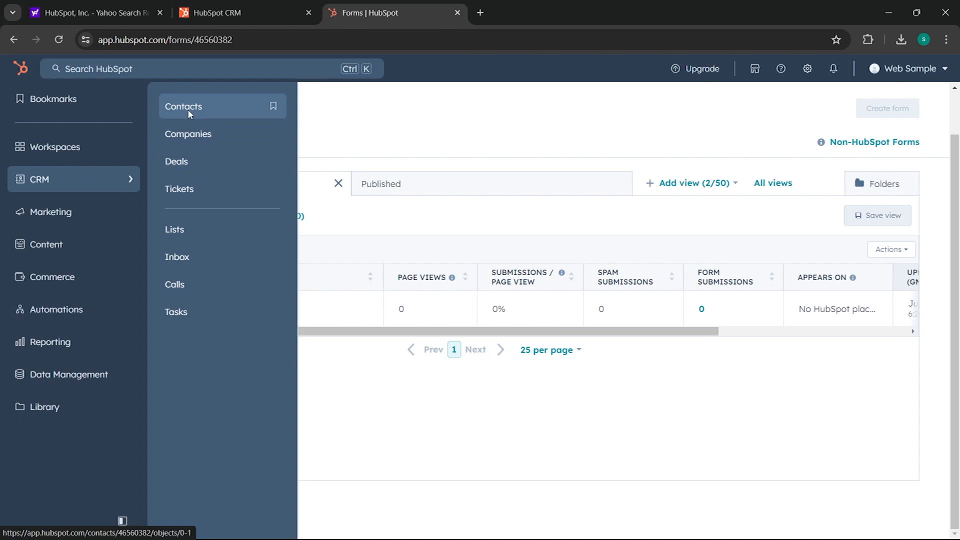
# - Choose Contacts from the CRM menu to show the 2 sample contacts
pyautogui.click(188, 111)
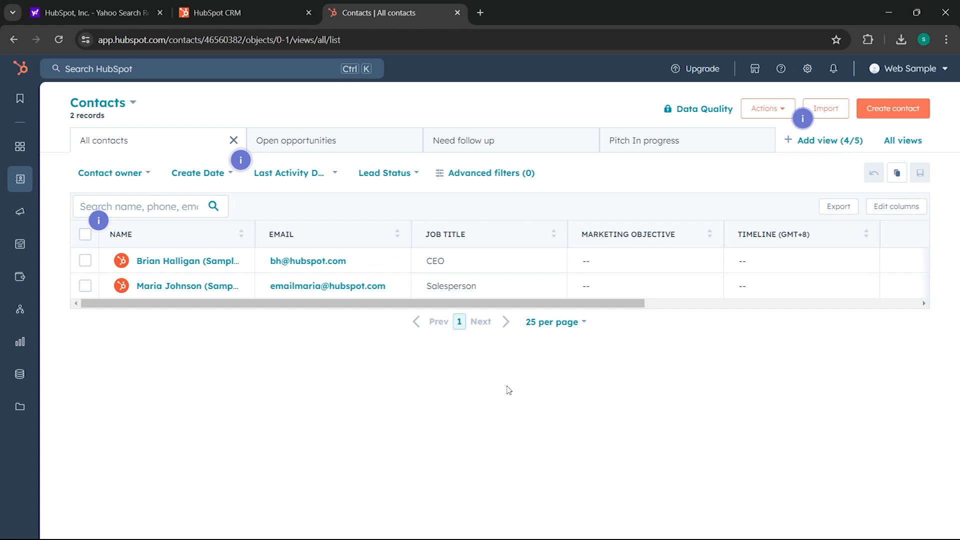
# - Start a new contact manually, entering its e-mail, first name, last name and job title
pyautogui.click(887, 114)
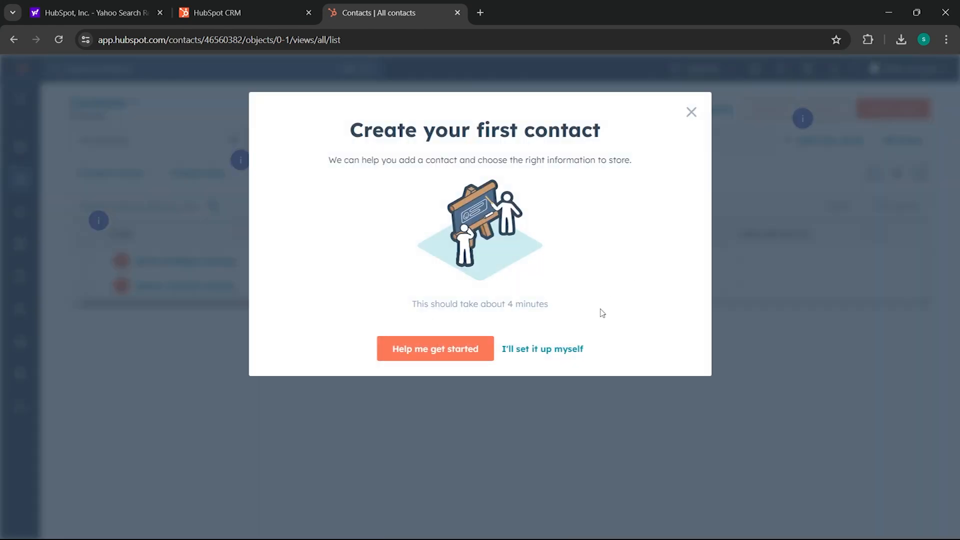
pyautogui.click(538, 342)
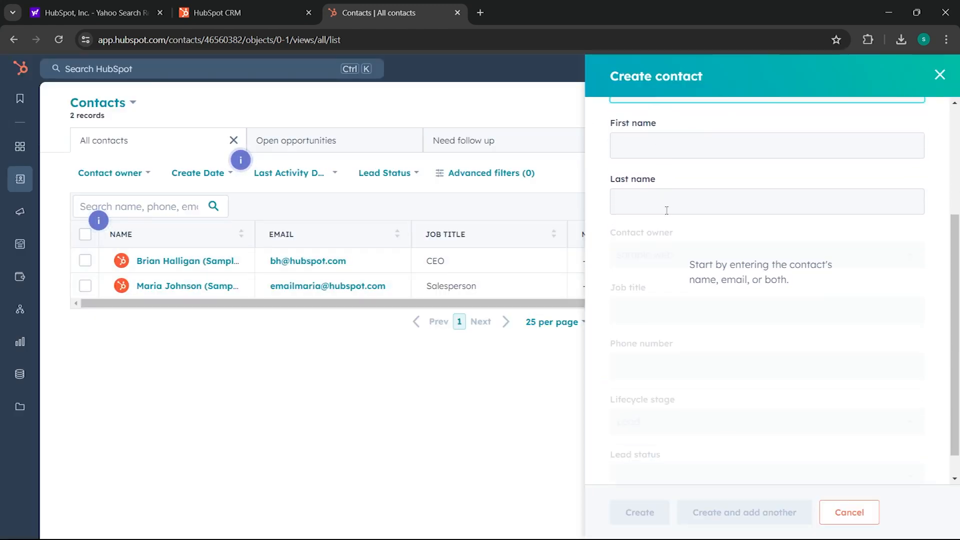
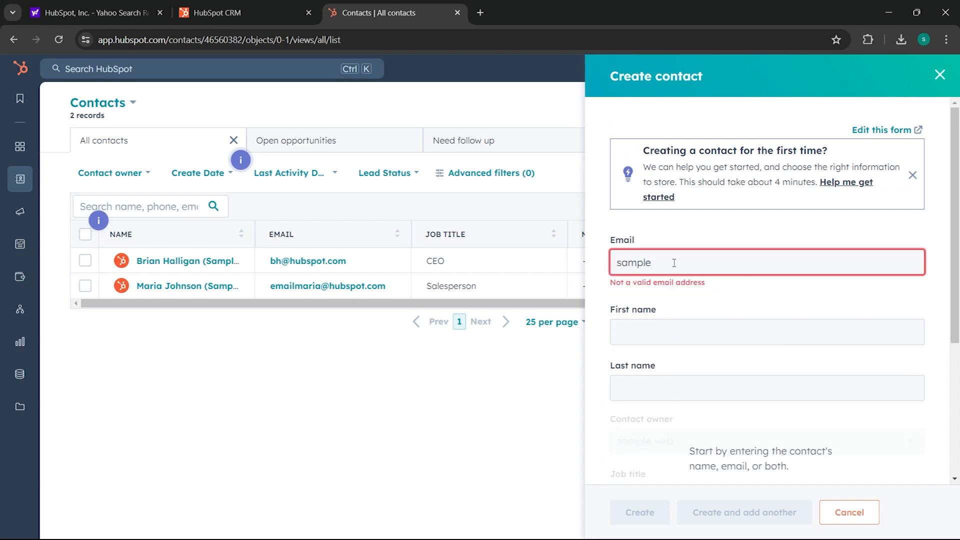
pyautogui.click(690, 318)
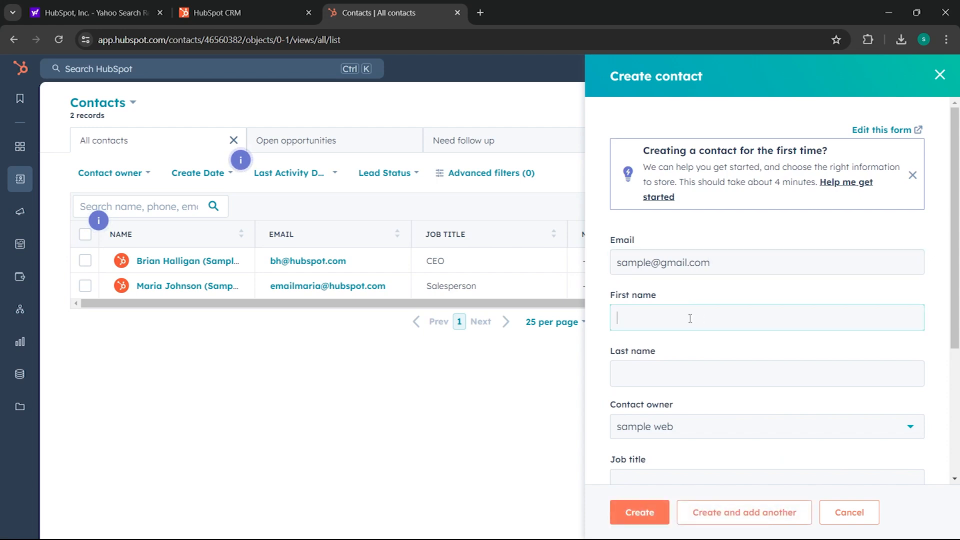
pyautogui.write('sda')
pyautogui.click(654, 370)
pyautogui.write('adasd')
pyautogui.scroll(-2, 694, 404)
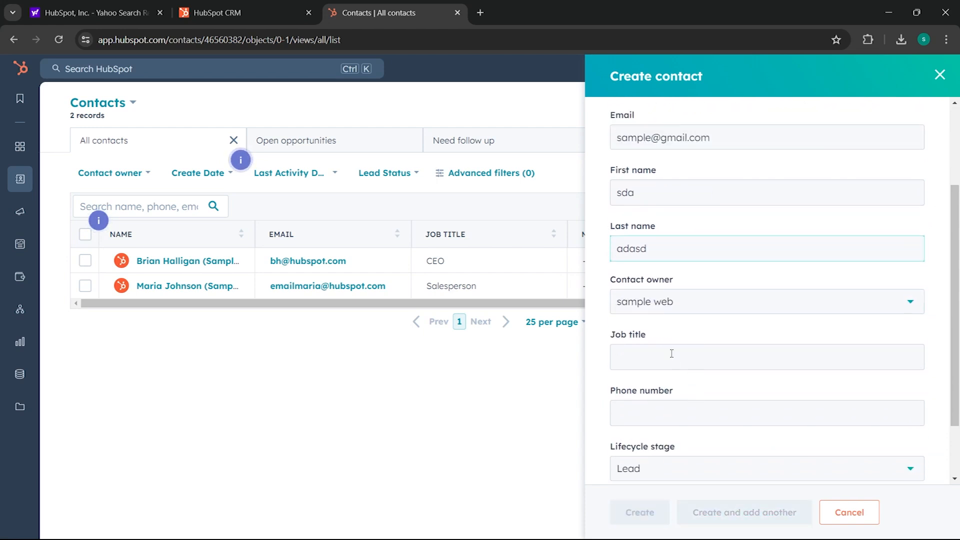
pyautogui.click(672, 355)
pyautogui.scroll(-2, 678, 359)
pyautogui.write('dasd')
# - Leave the phone number blank, set Lead status to Open, and create the contact
pyautogui.click(665, 338)
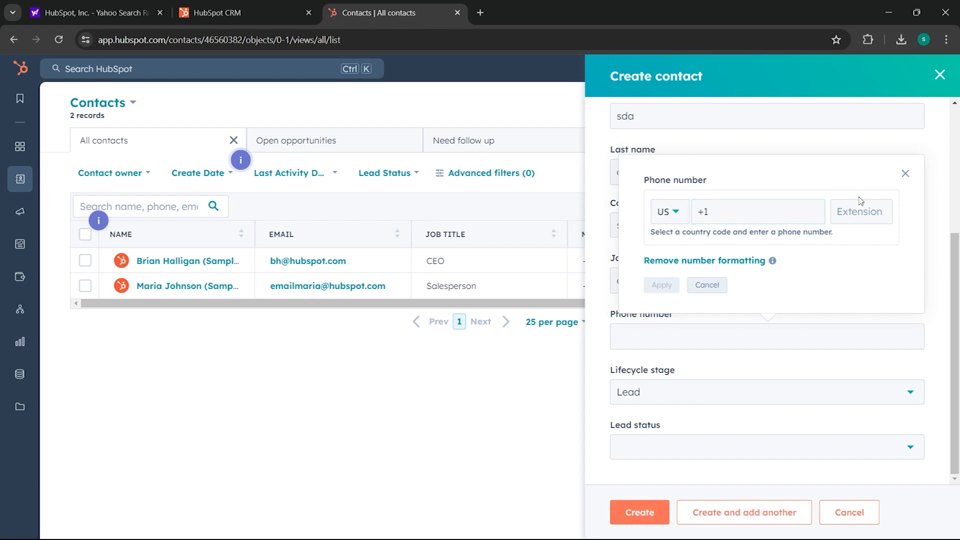
pyautogui.click(906, 175)
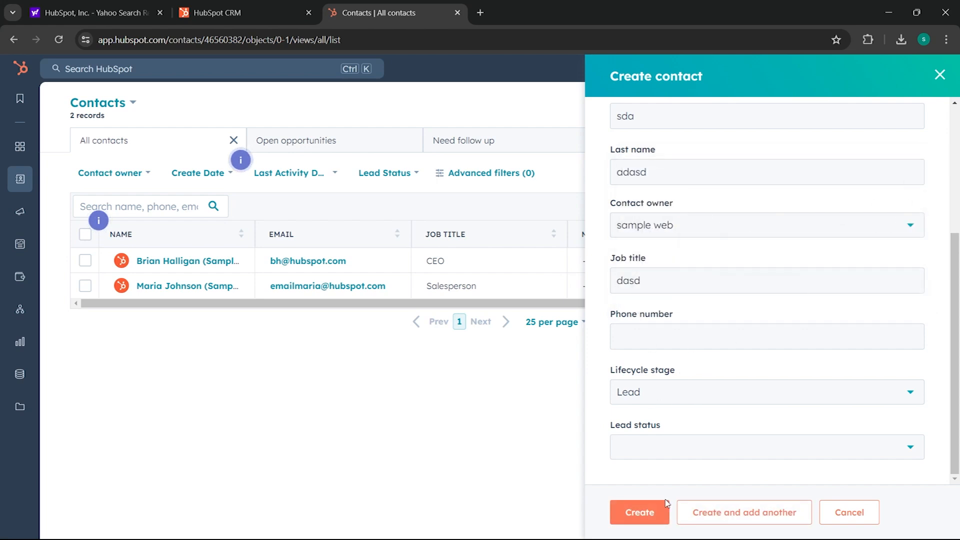
pyautogui.click(666, 396)
pyautogui.click(667, 454)
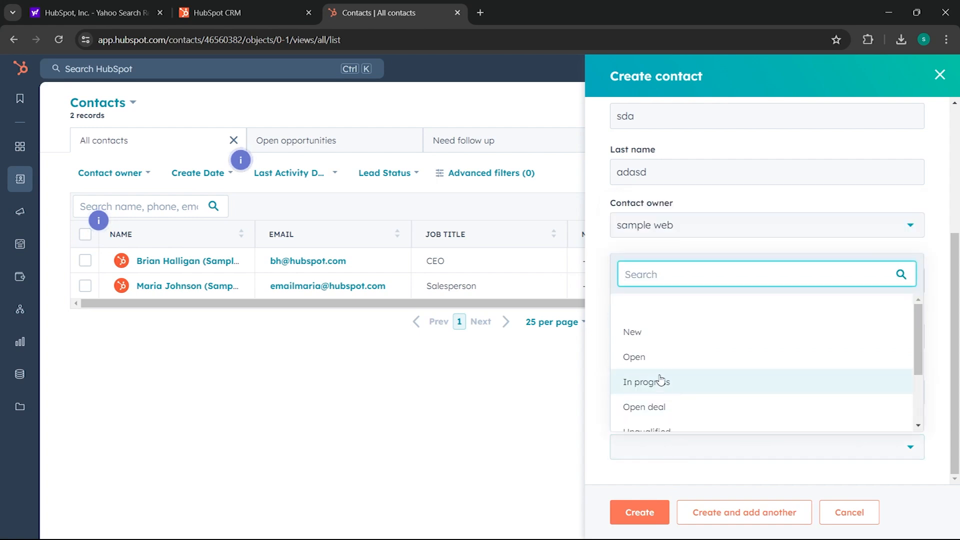
pyautogui.click(650, 357)
pyautogui.click(647, 345)
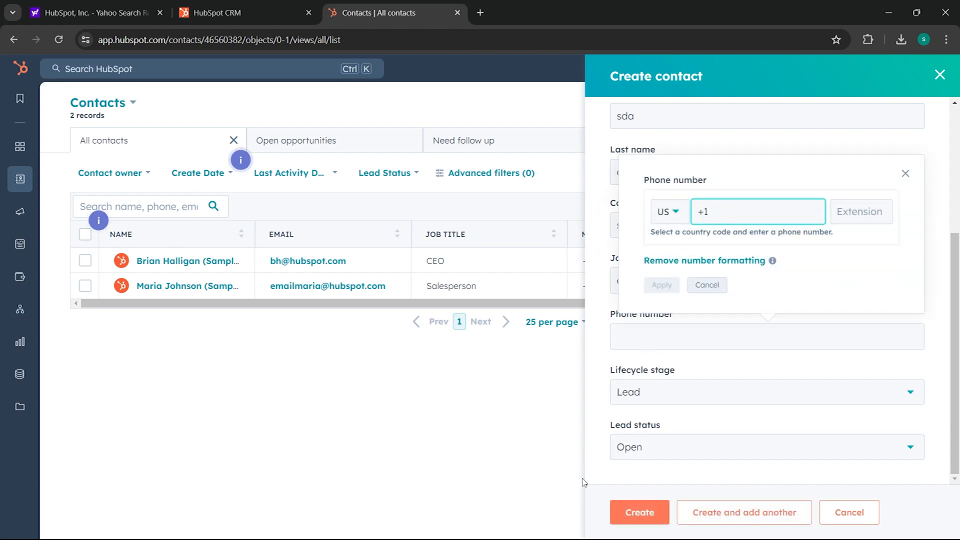
pyautogui.click(639, 512)
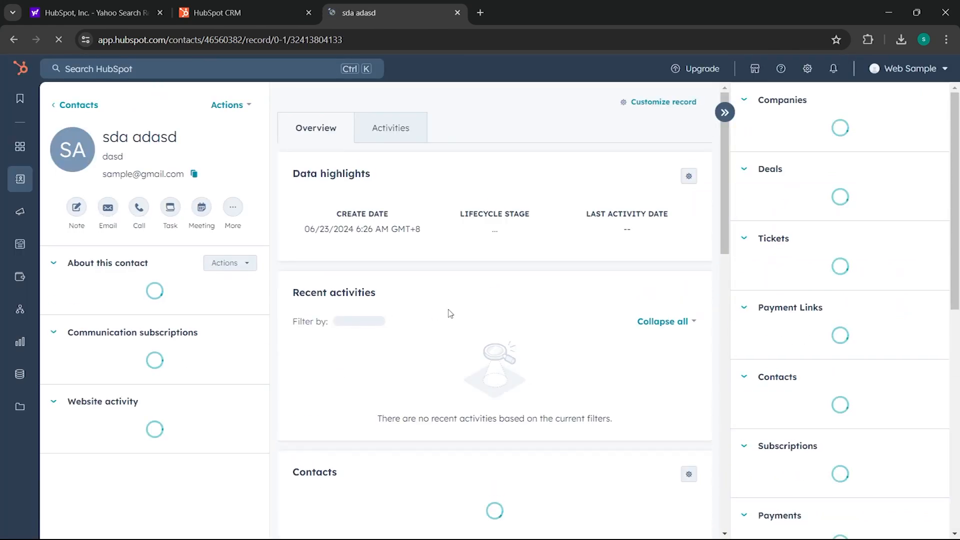
# - Return to the All contacts list, then open and close a blank Create contact form
pyautogui.scroll(-2, 163, 288)
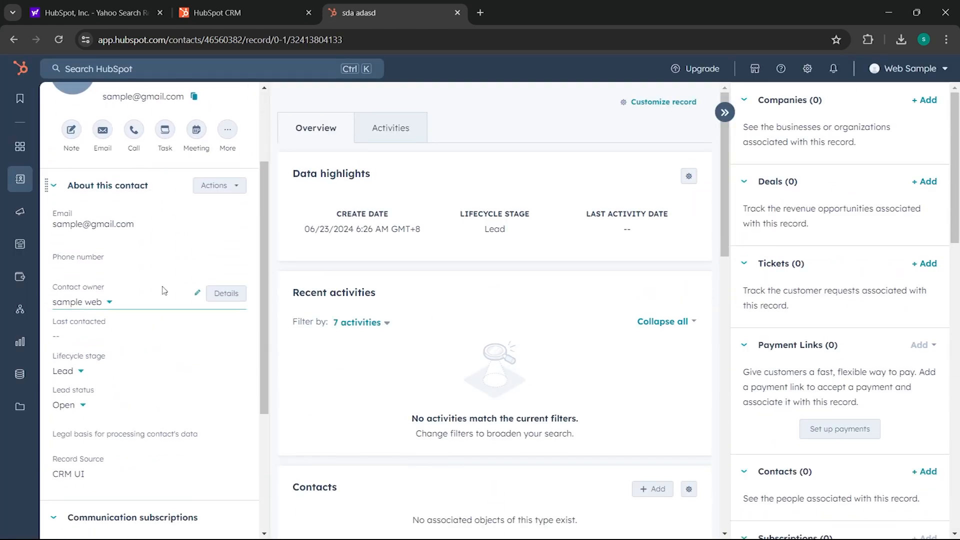
pyautogui.scroll(3, 100, 250)
pyautogui.click(75, 163)
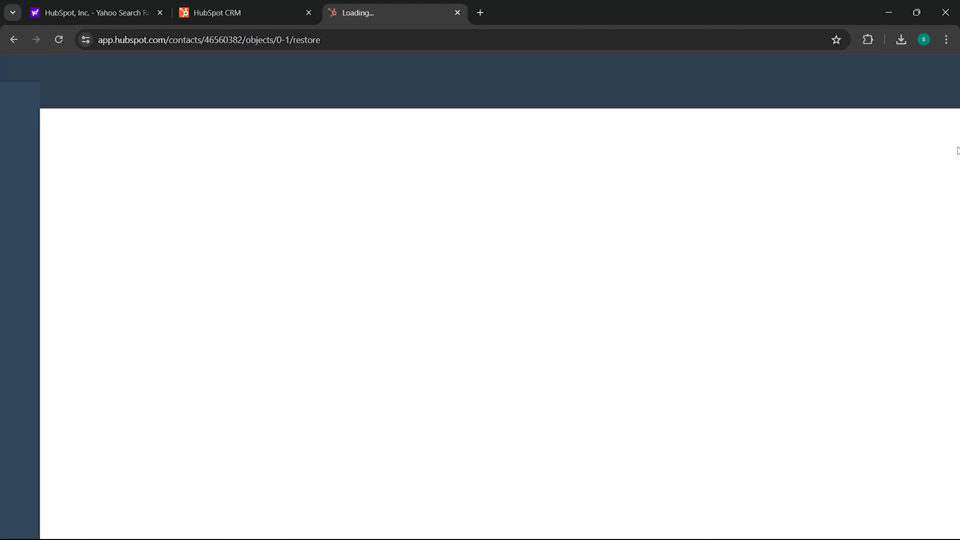
pyautogui.click(889, 109)
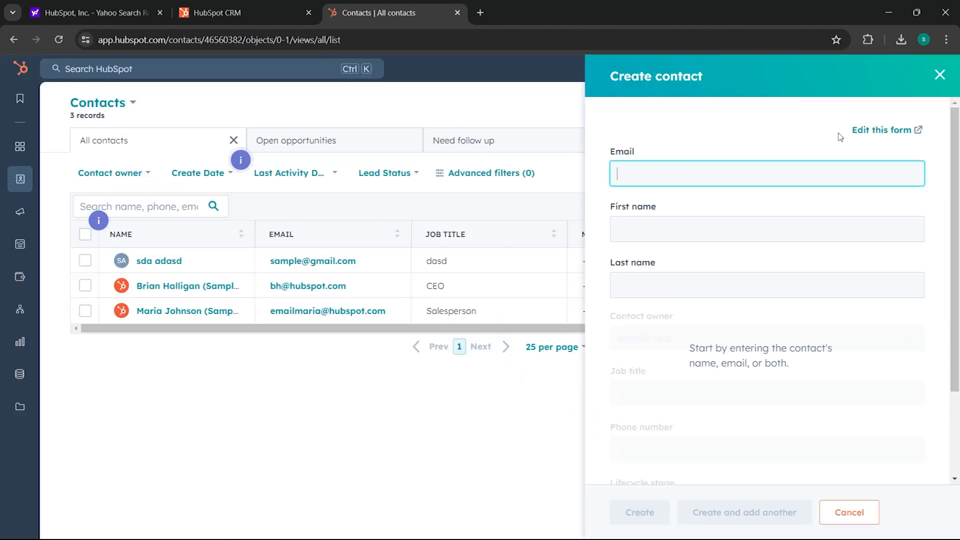
pyautogui.scroll(-3, 760, 234)
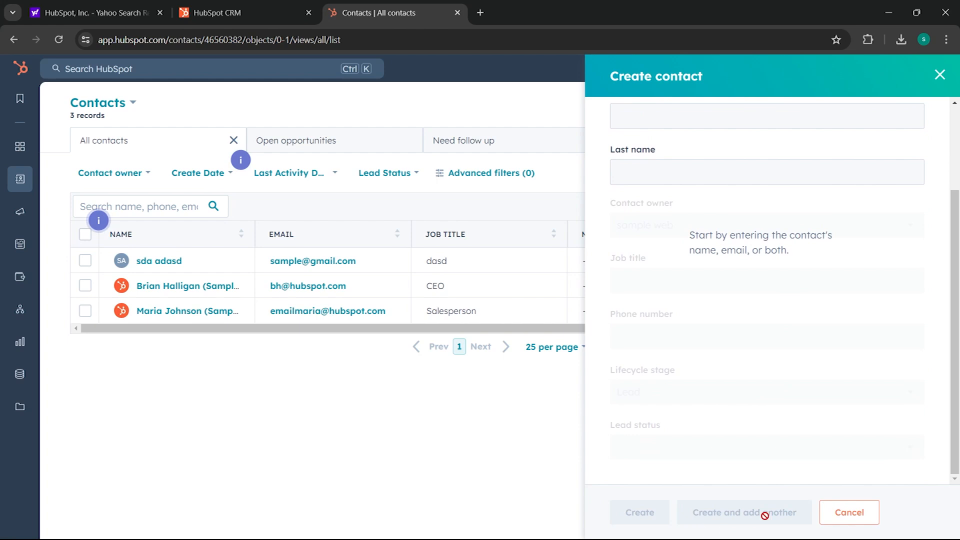
pyautogui.click(936, 73)
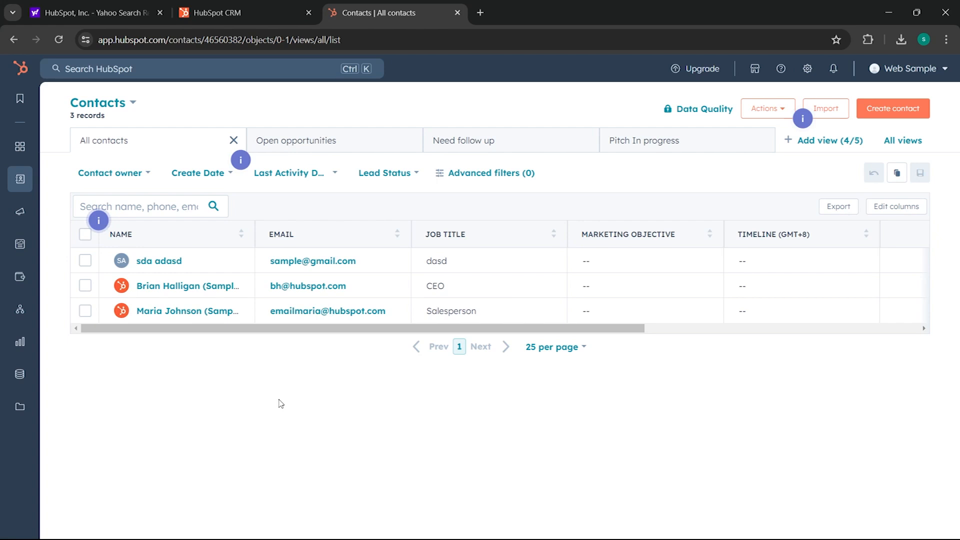
pyautogui.click(487, 175)
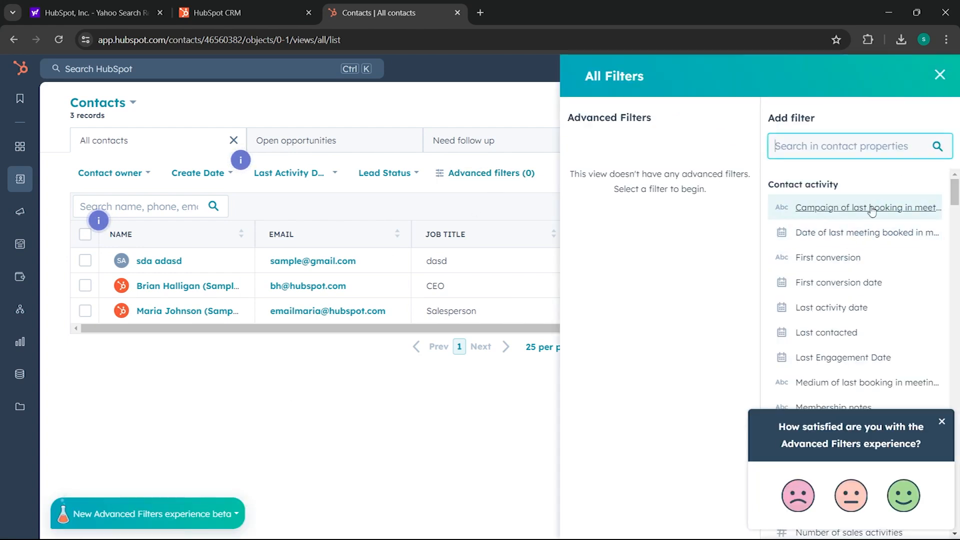
pyautogui.scroll(-5, 856, 261)
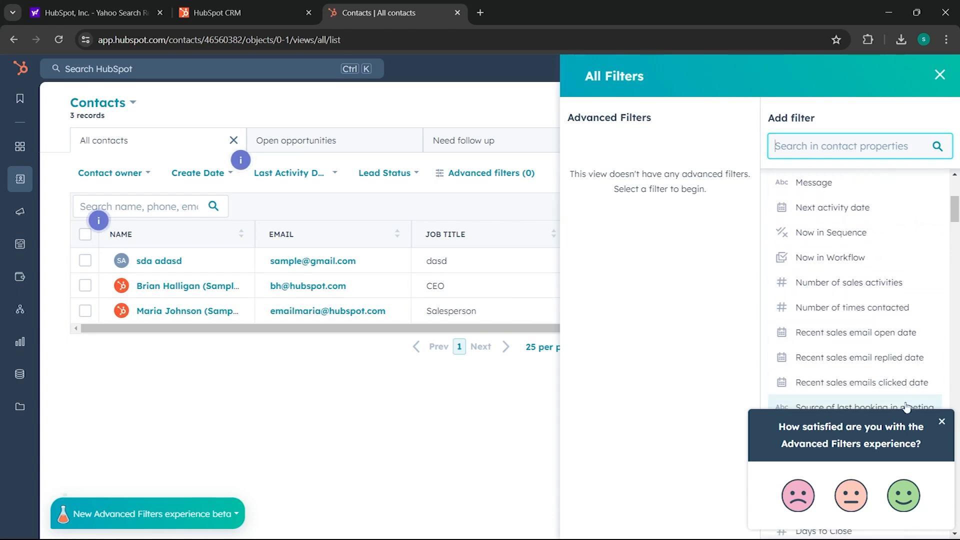
pyautogui.click(941, 422)
pyautogui.scroll(-10, 800, 360)
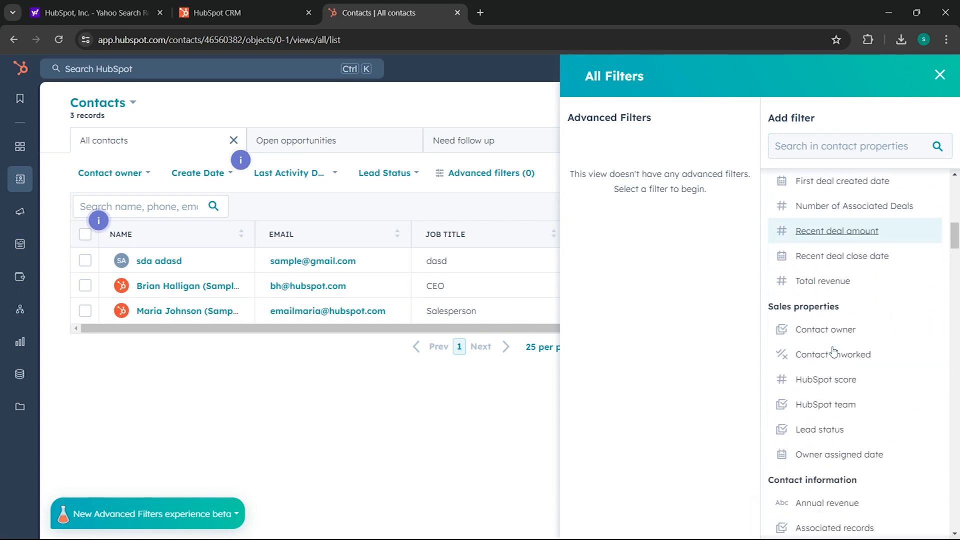
pyautogui.scroll(-15, 832, 351)
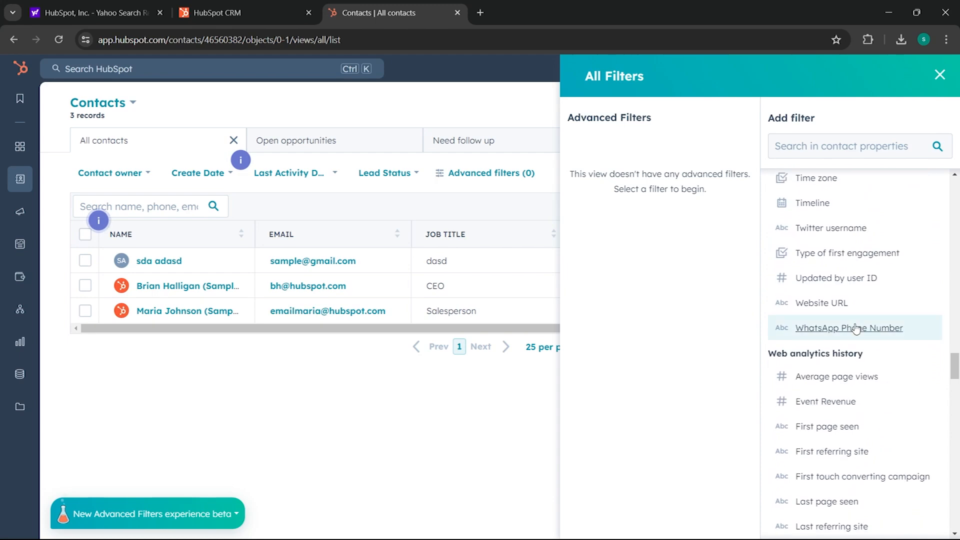
pyautogui.scroll(-8, 858, 304)
pyautogui.click(940, 74)
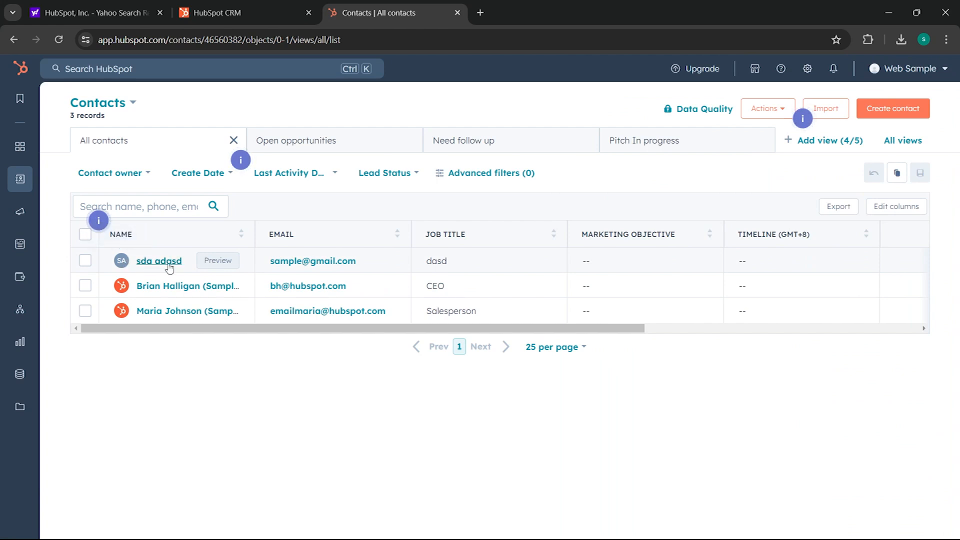
# - Preview the first contact's details beside the list, then open its full record page
pyautogui.click(208, 262)
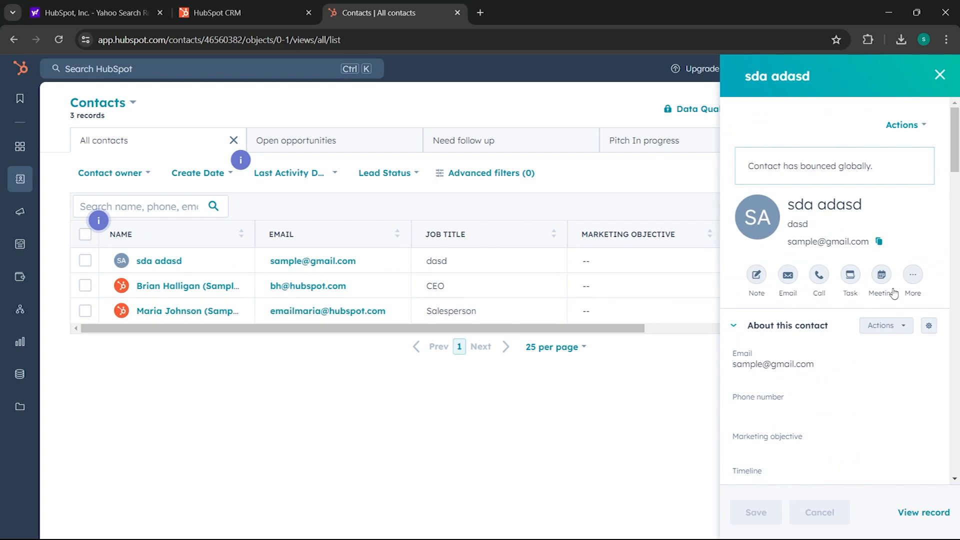
pyautogui.scroll(-15, 775, 349)
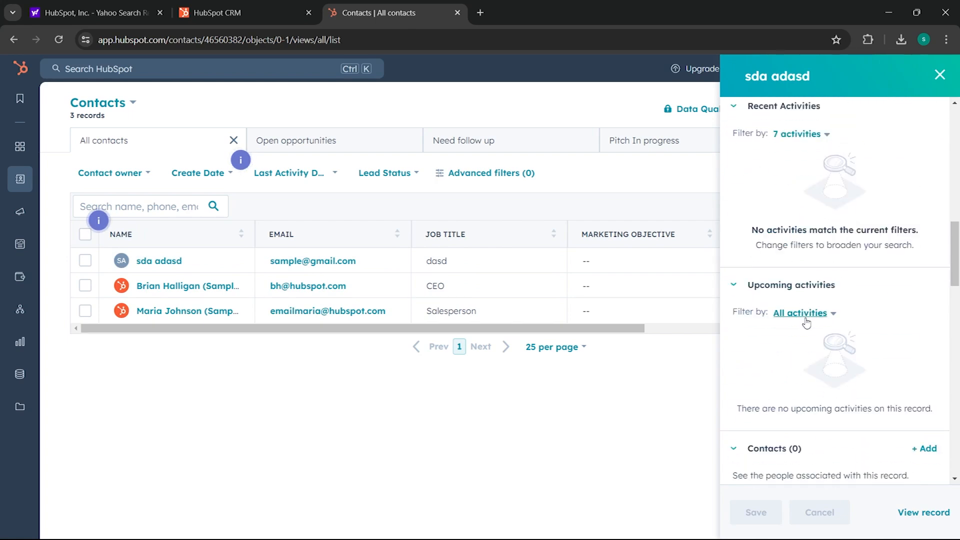
pyautogui.scroll(-12, 809, 324)
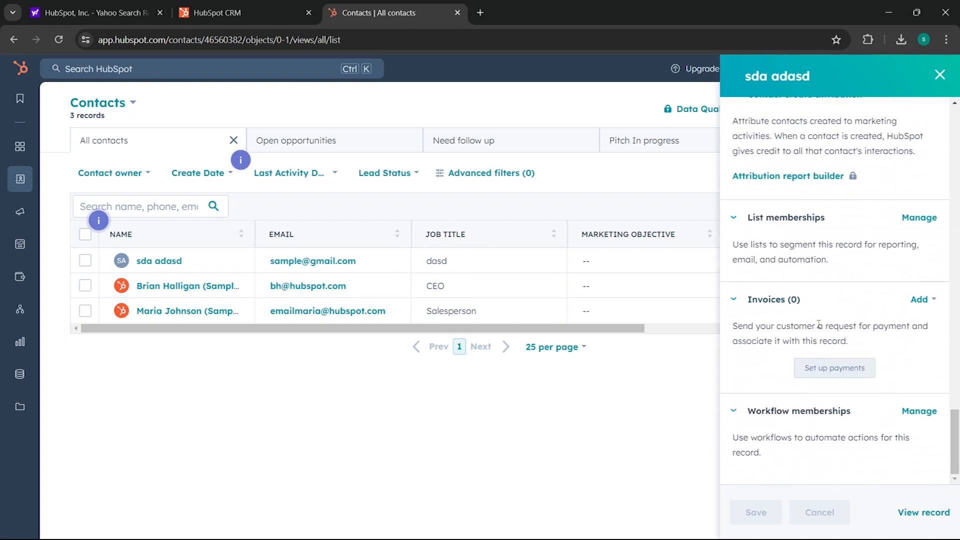
pyautogui.scroll(20, 820, 327)
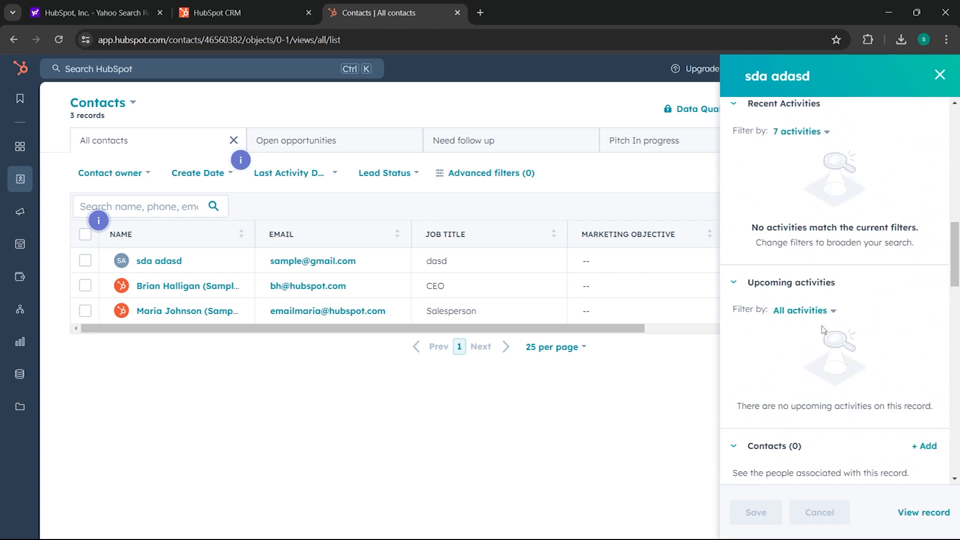
pyautogui.scroll(2, 820, 328)
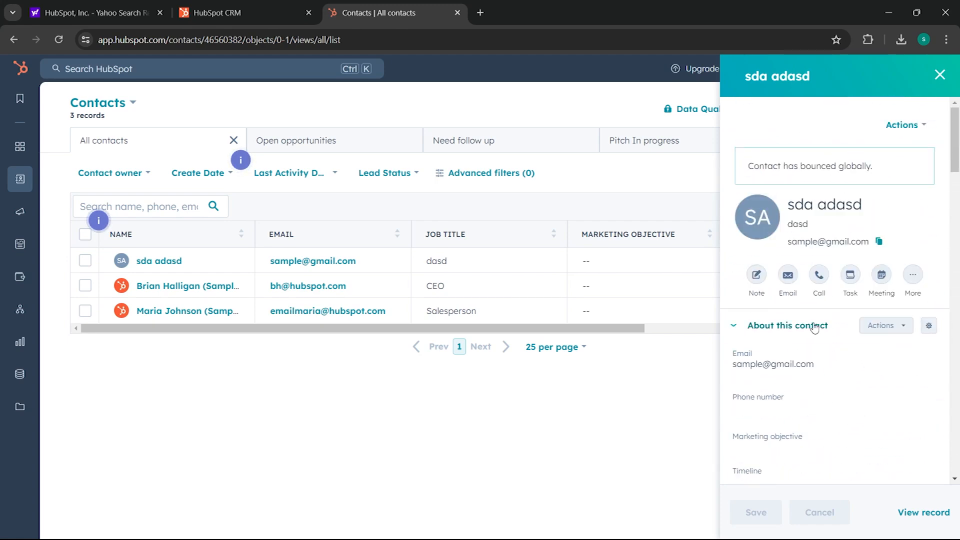
pyautogui.click(174, 268)
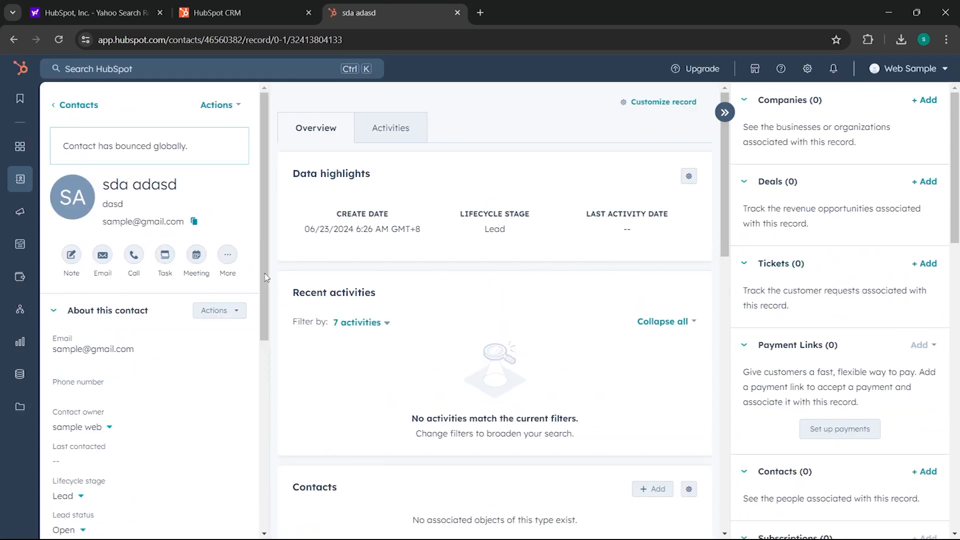
# - Collapse and re-expand the Attachments card on the contact's record
pyautogui.scroll(-2, 600, 261)
pyautogui.scroll(-10, 829, 278)
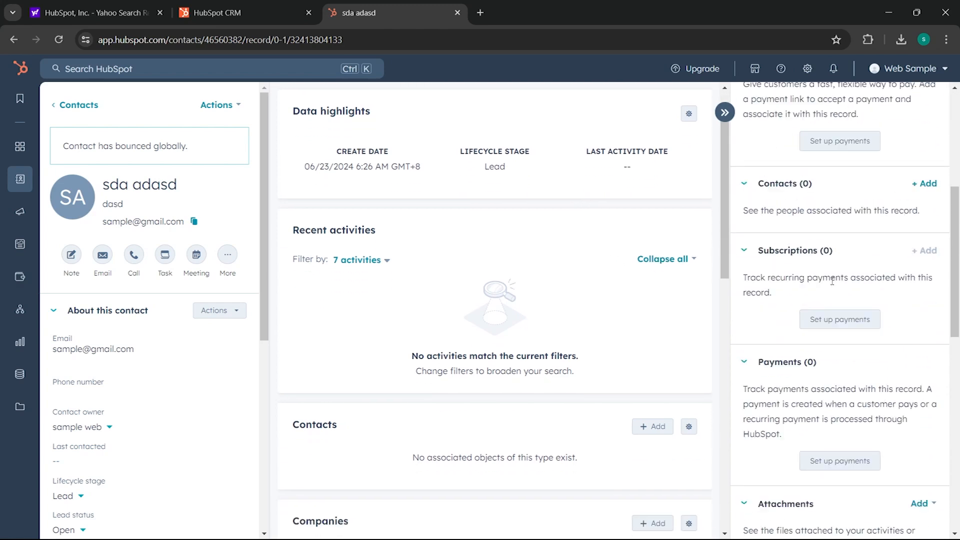
pyautogui.scroll(-4, 851, 281)
pyautogui.scroll(3, 798, 266)
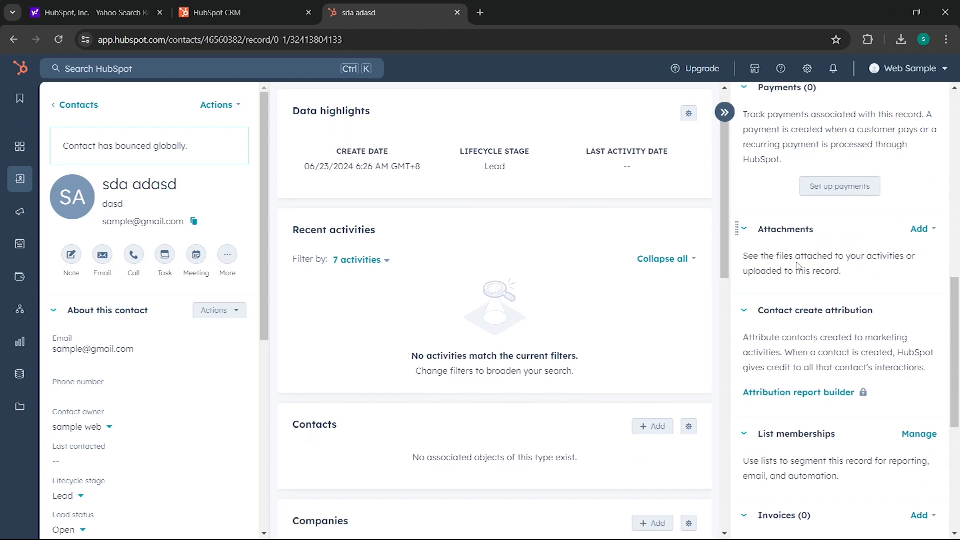
pyautogui.click(744, 233)
pyautogui.scroll(10, 875, 271)
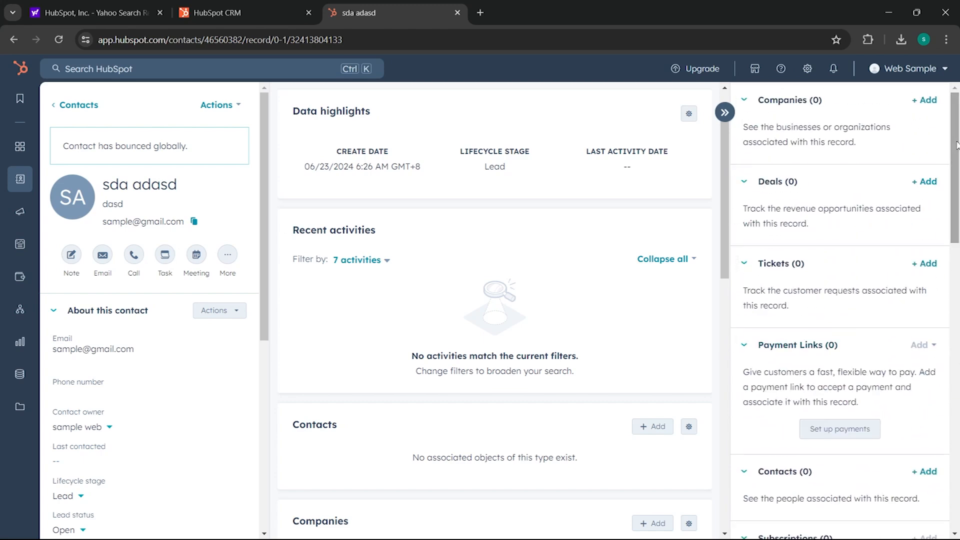
pyautogui.moveTo(954, 144); pyautogui.dragTo(935, 379)
pyautogui.click(748, 103)
pyautogui.click(749, 103)
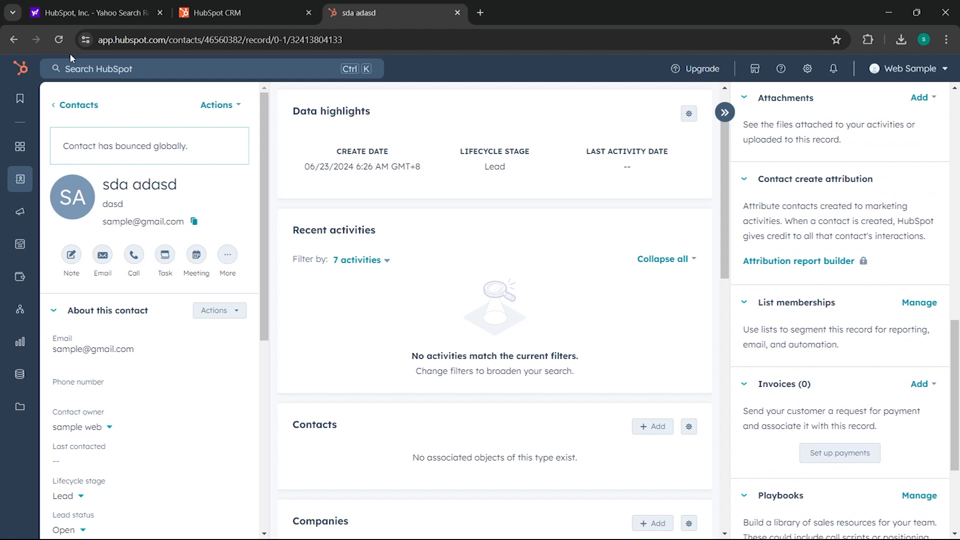
# - Go back to All contacts, dismiss the Import options, and open CRM > Companies
pyautogui.click(74, 104)
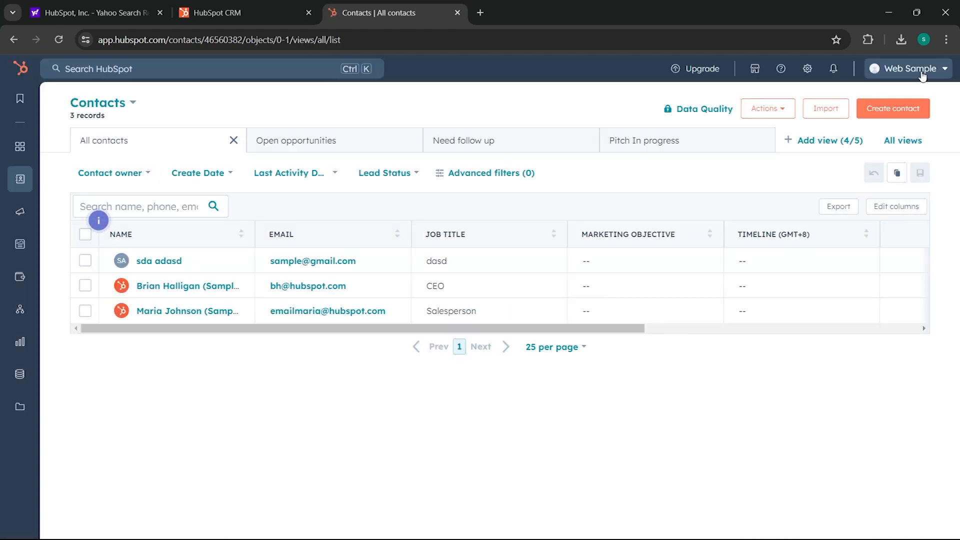
pyautogui.click(817, 114)
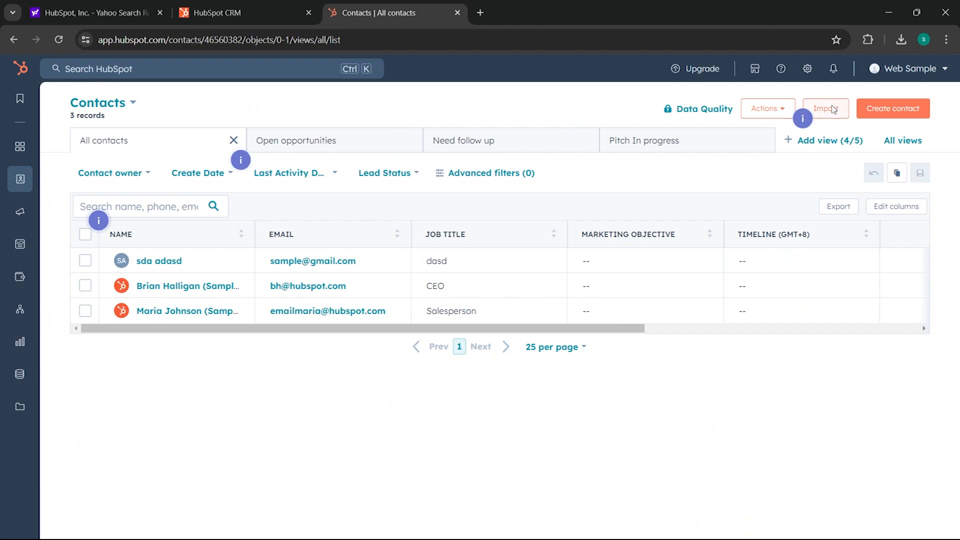
pyautogui.click(691, 112)
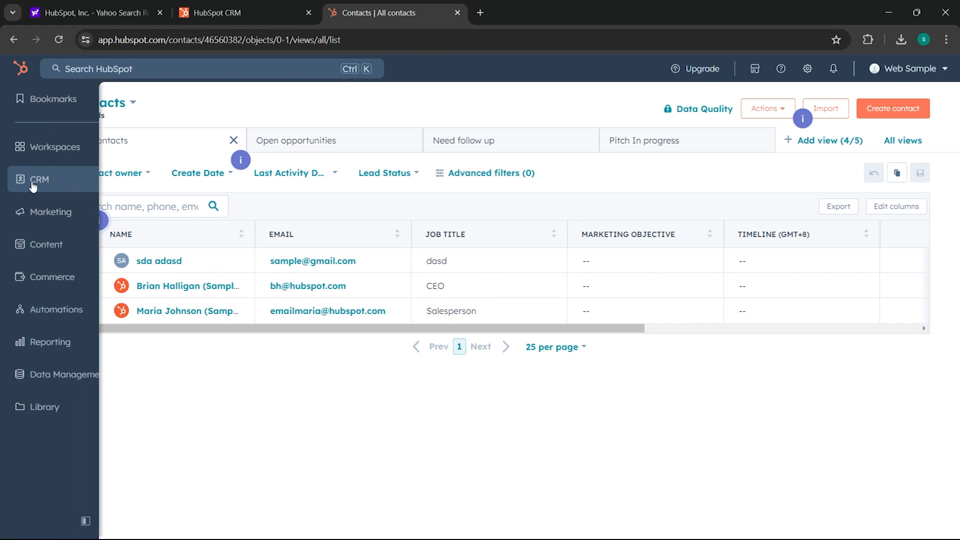
pyautogui.moveTo(30, 179)
pyautogui.click(206, 138)
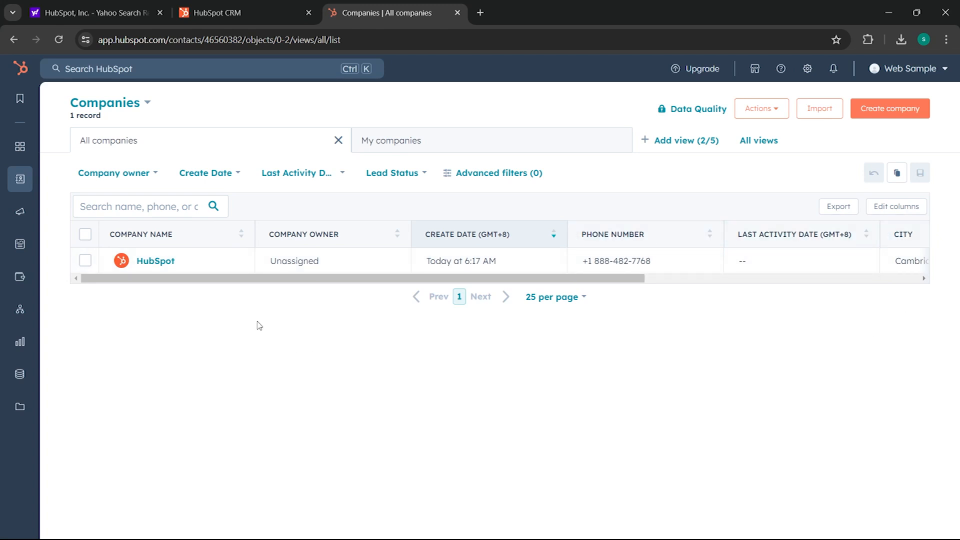
# - Preview the HubSpot company, then open its record showing Cambridge, MA and 2 contacts
pyautogui.moveTo(208, 279); pyautogui.dragTo(122, 281)
pyautogui.click(218, 261)
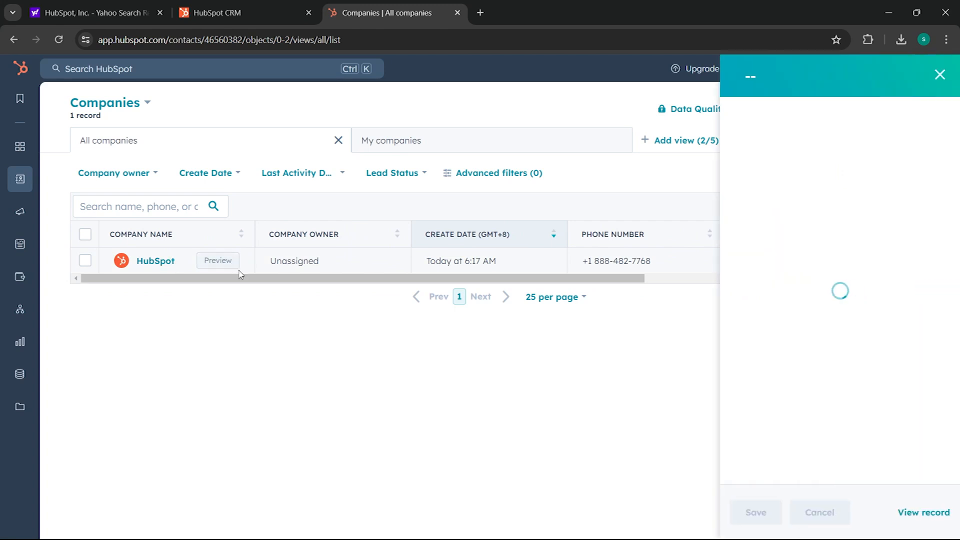
pyautogui.moveTo(954, 147); pyautogui.dragTo(895, 364)
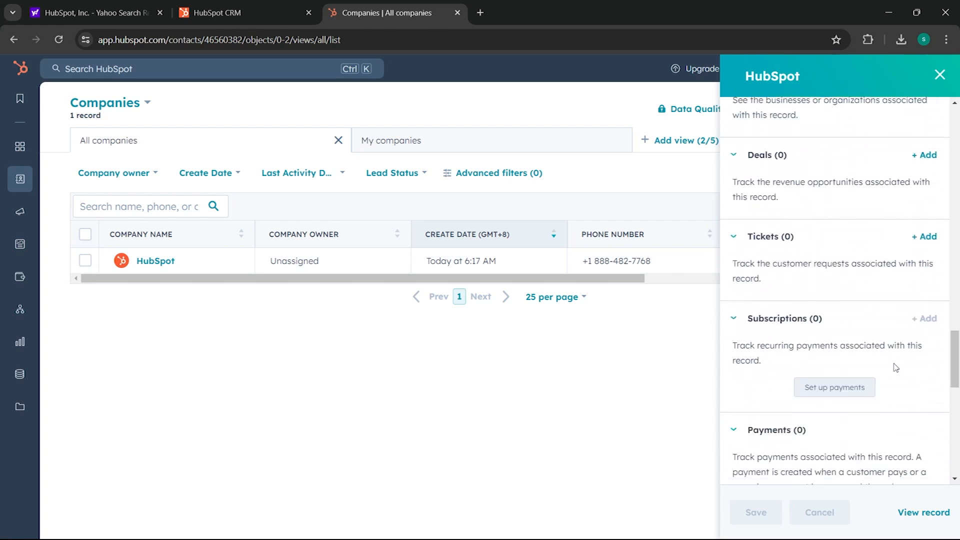
pyautogui.click(168, 261)
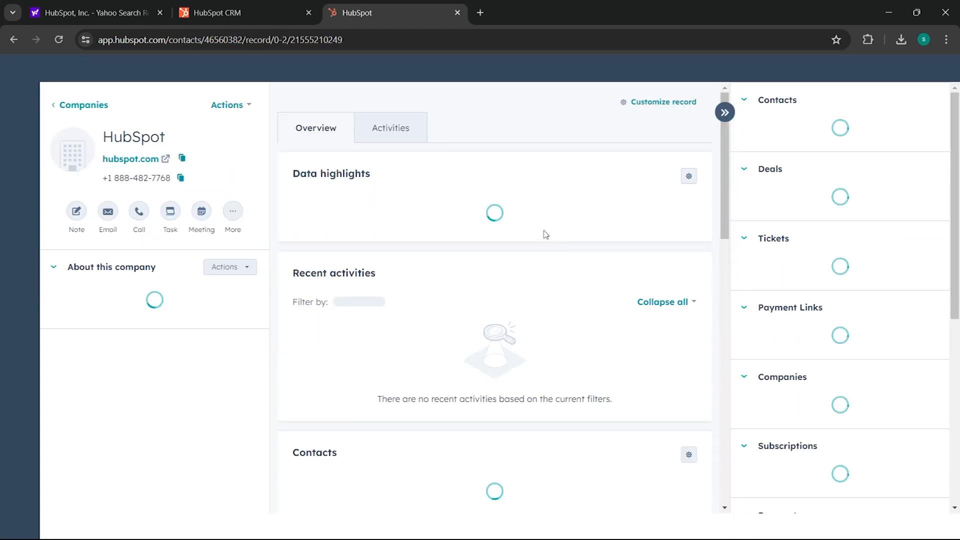
pyautogui.scroll(-4, 543, 231)
pyautogui.scroll(-12, 545, 230)
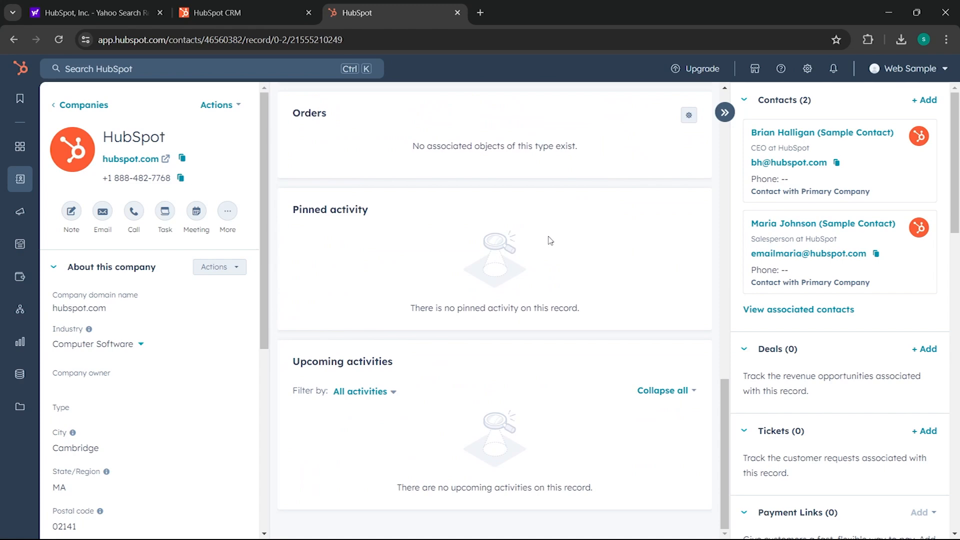
pyautogui.scroll(15, 550, 260)
pyautogui.scroll(-2, 533, 229)
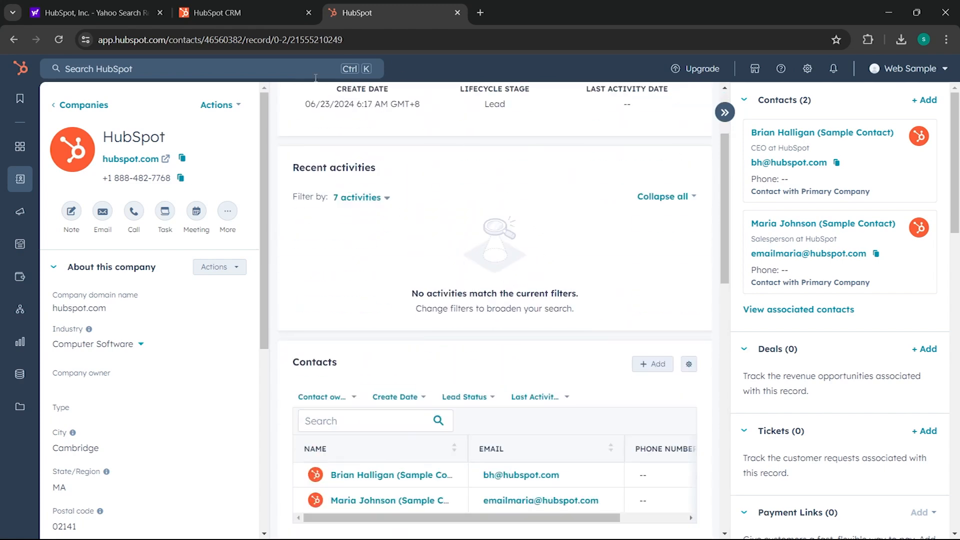